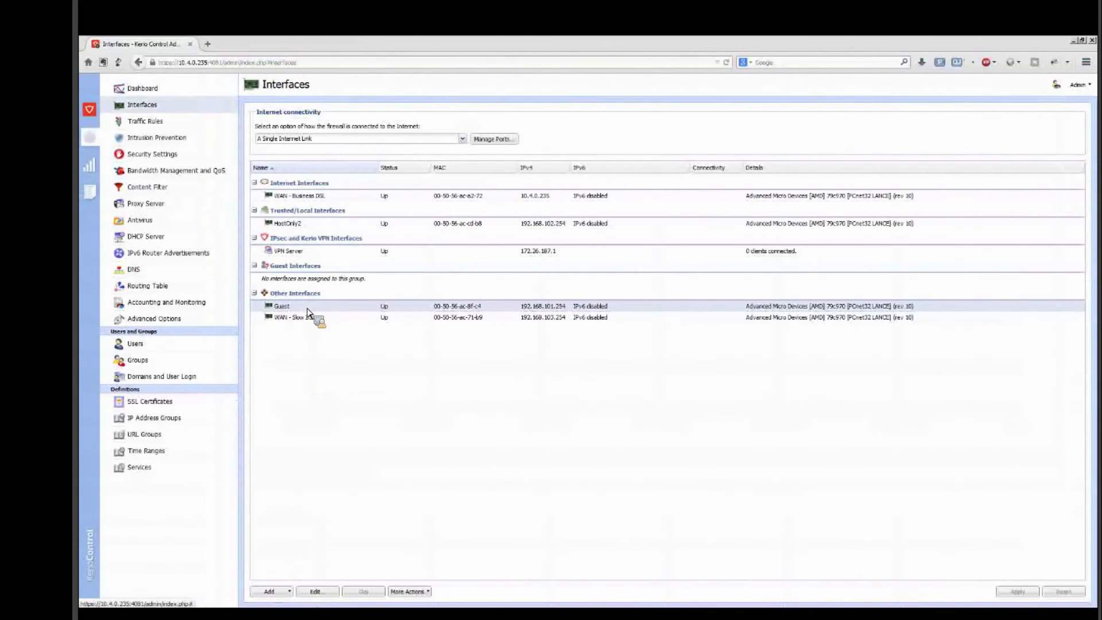
Step: Move the Guest interface from Other Interfaces into the Guest Interfaces group and apply the change
{"action": "left_click_drag", "start_coordinate": [309, 193], "coordinate": [290, 312]}
{"action": "left_click_drag", "start_coordinate": [290, 312], "coordinate": [294, 280]}
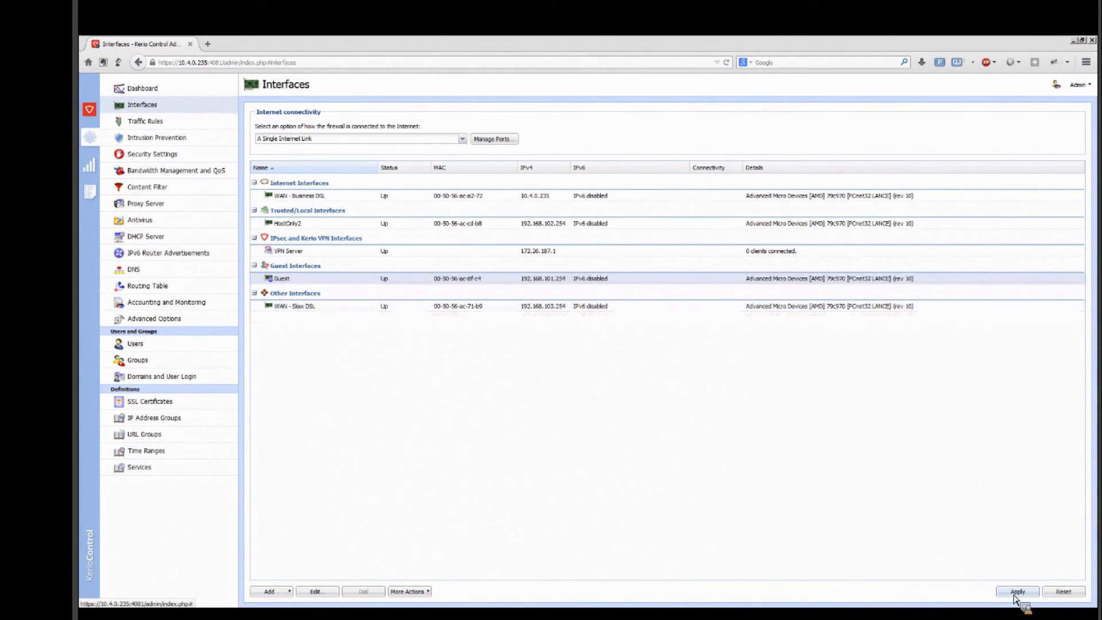
{"action": "left_click", "coordinate": [1014, 588]}
Step: Review the guest-related traffic rules and begin a new generic Allow rule named "guest internet access"
{"action": "left_click", "coordinate": [152, 121]}
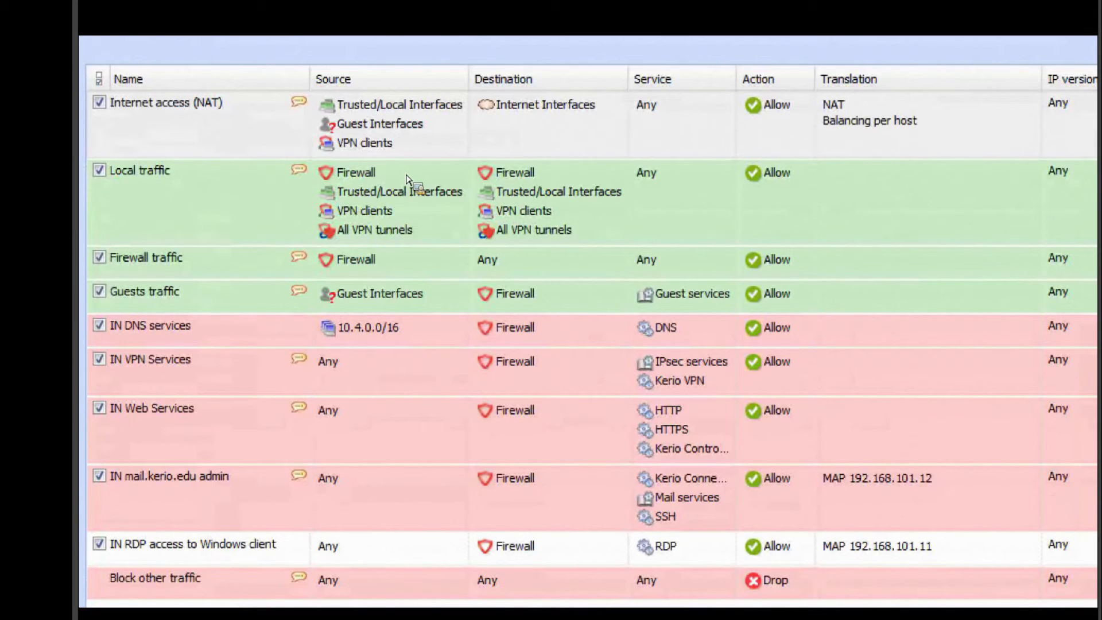
{"action": "mouse_move", "coordinate": [406, 179]}
{"action": "left_mouse_down"}
{"action": "mouse_move", "coordinate": [307, 123]}
{"action": "mouse_move", "coordinate": [245, 141]}
{"action": "mouse_move", "coordinate": [749, 176]}
{"action": "mouse_move", "coordinate": [445, 172]}
{"action": "mouse_move", "coordinate": [367, 150]}
{"action": "mouse_move", "coordinate": [413, 150]}
{"action": "mouse_move", "coordinate": [478, 262]}
{"action": "mouse_move", "coordinate": [244, 227]}
{"action": "mouse_move", "coordinate": [411, 253]}
{"action": "mouse_move", "coordinate": [581, 248]}
{"action": "mouse_move", "coordinate": [568, 227]}
{"action": "left_mouse_up"}
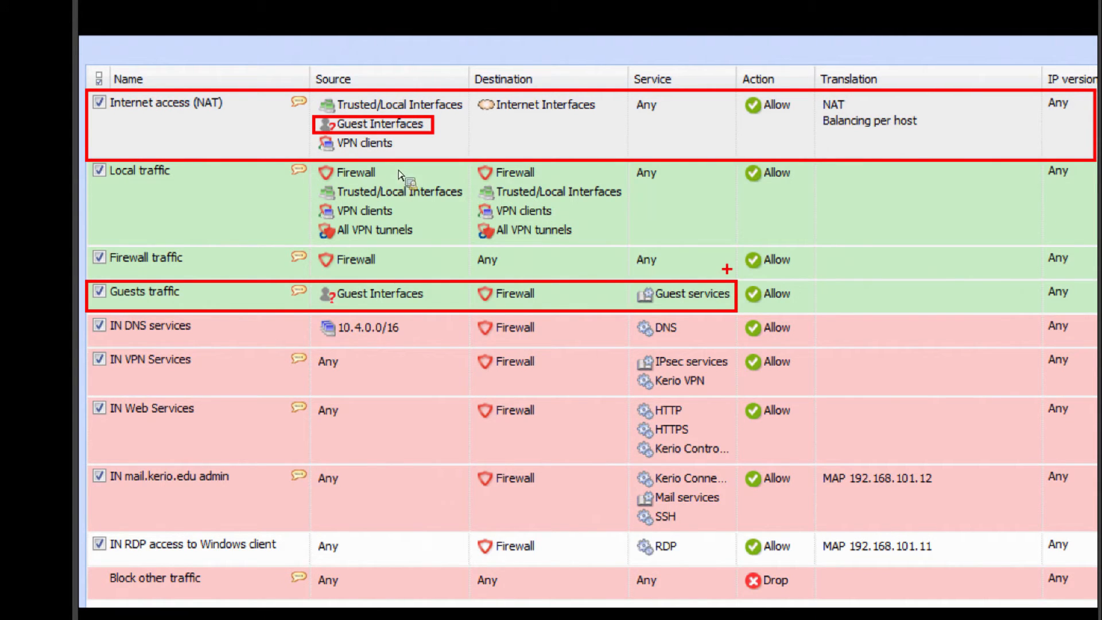
{"action": "key", "text": "Escape"}
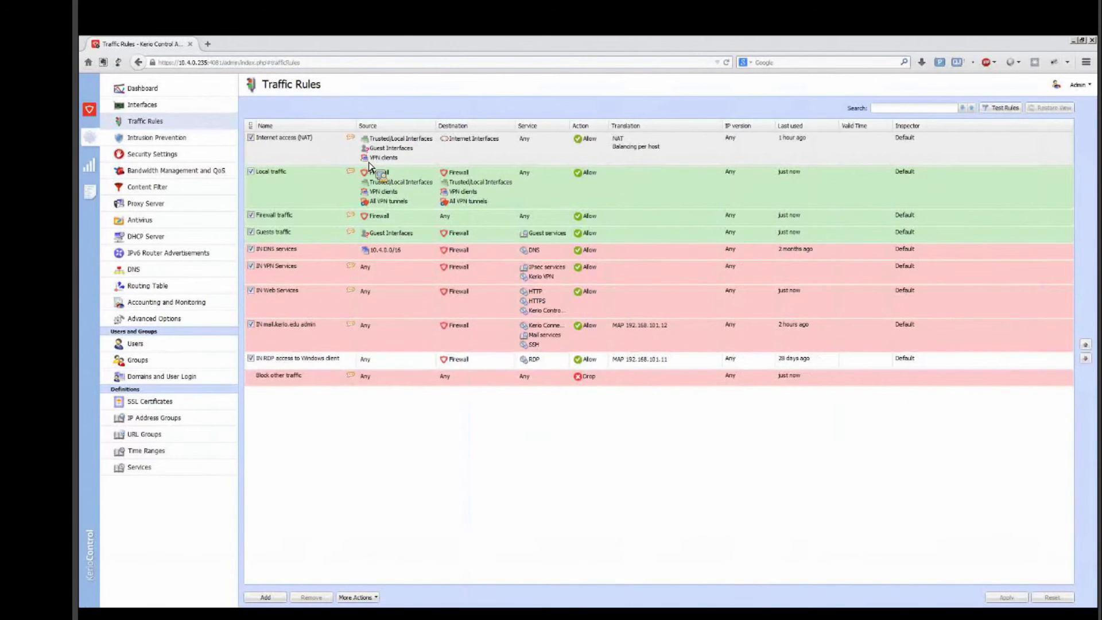
{"action": "left_click_drag", "start_coordinate": [369, 167], "coordinate": [263, 601]}
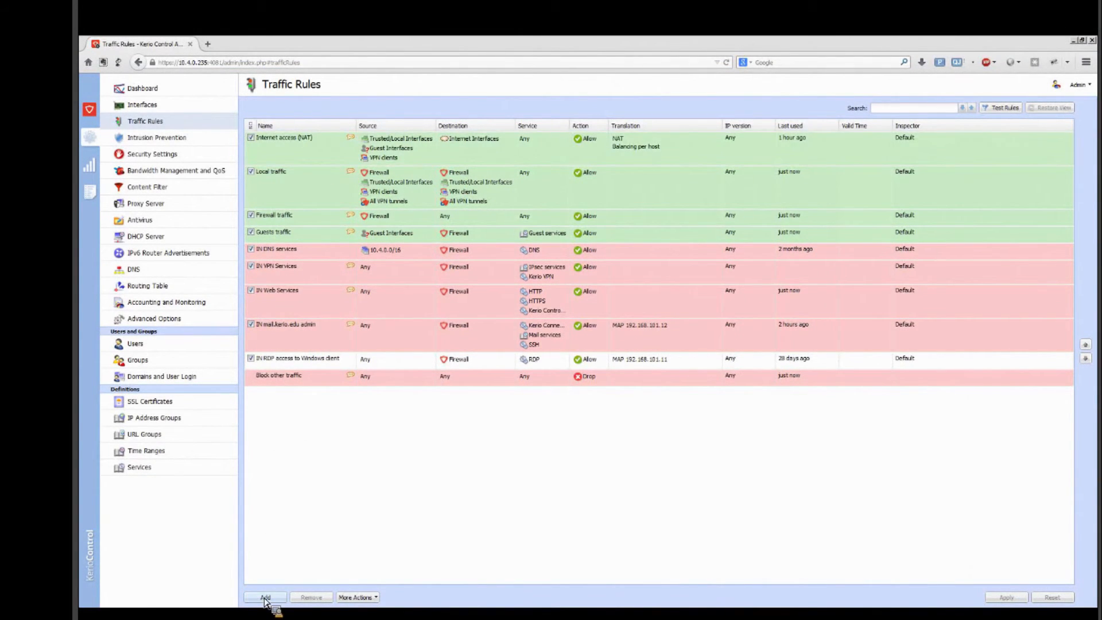
{"action": "left_click", "coordinate": [264, 600]}
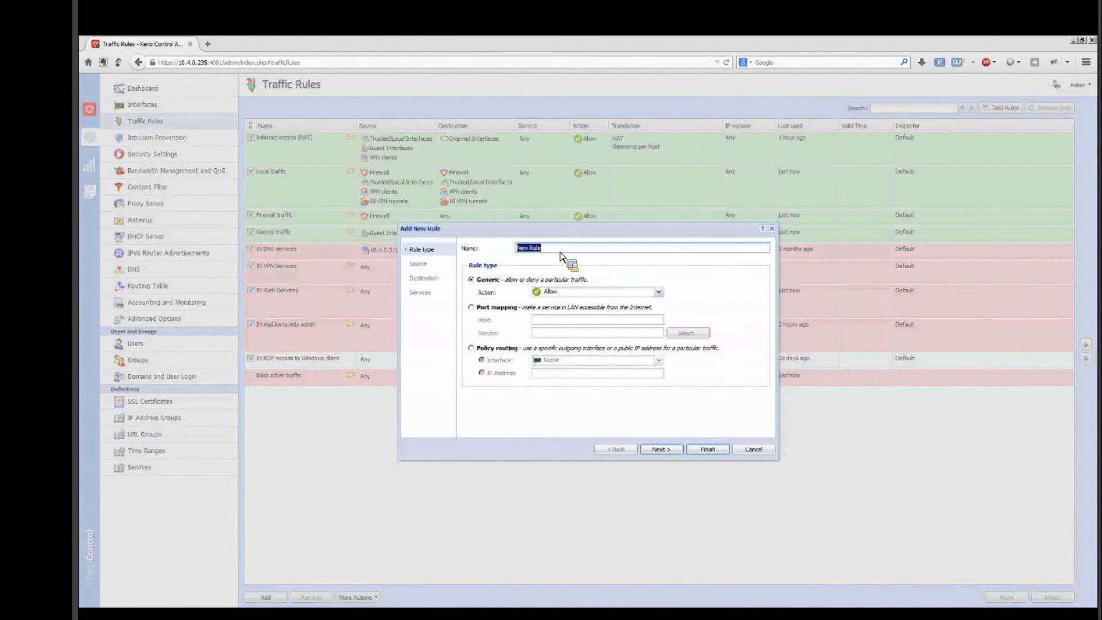
{"action": "left_click", "coordinate": [561, 252]}
{"action": "key", "text": "BackSpace"}
{"action": "key", "text": "BackSpace"}
{"action": "key", "text": "BackSpace"}
{"action": "key", "text": "BackSpace"}
{"action": "key", "text": "BackSpace"}
{"action": "type", "text": "guest"}
{"action": "key", "text": "Delete"}
{"action": "key", "text": "Delete"}
{"action": "type", "text": "internet access"}
{"action": "left_click", "coordinate": [664, 451]}
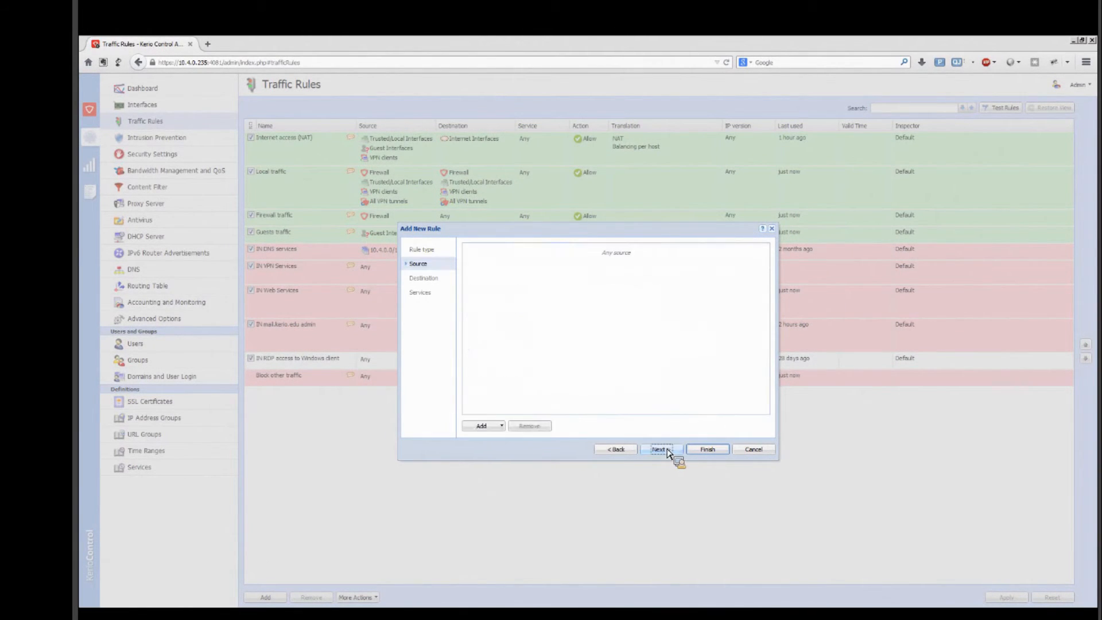
Step: Set the new traffic rule's source to the Guest Interfaces group
{"action": "left_click", "coordinate": [482, 430]}
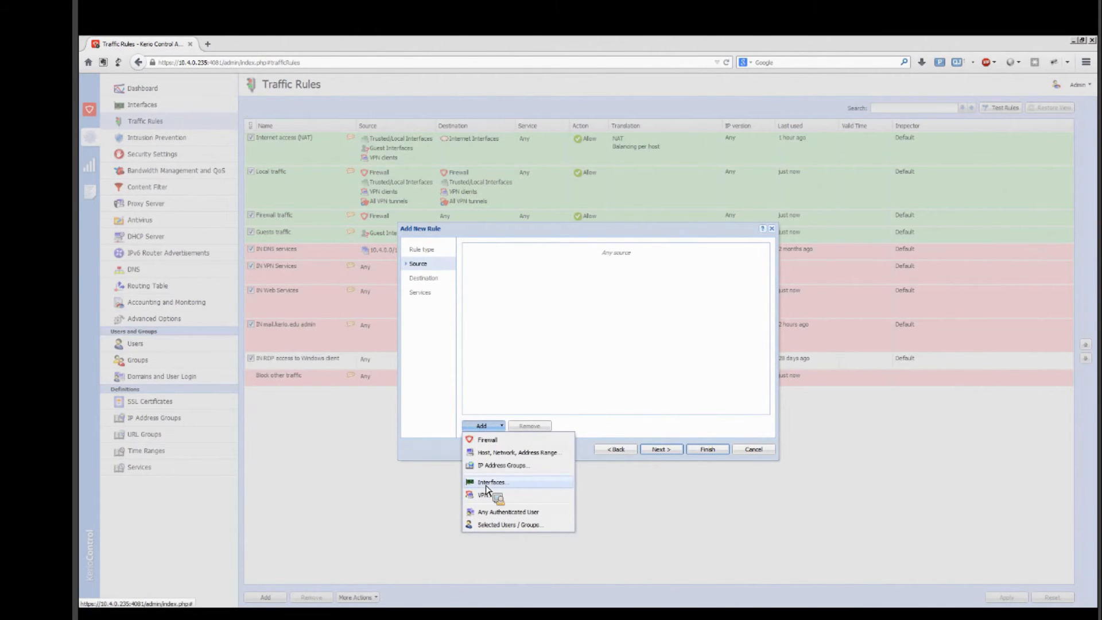
{"action": "left_click", "coordinate": [486, 490]}
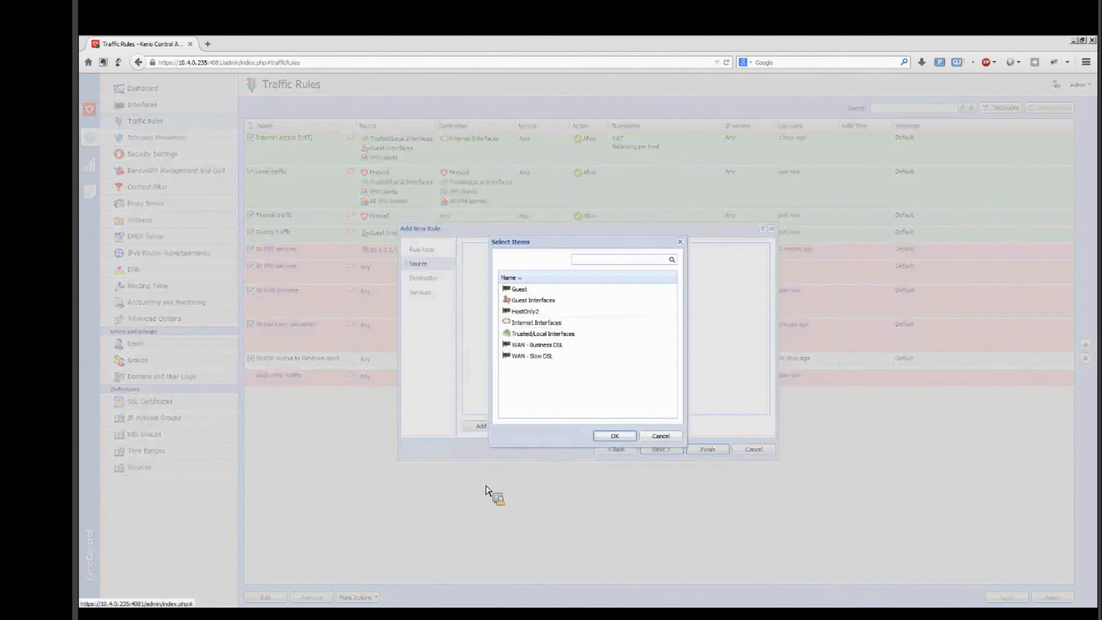
{"action": "left_click", "coordinate": [536, 303]}
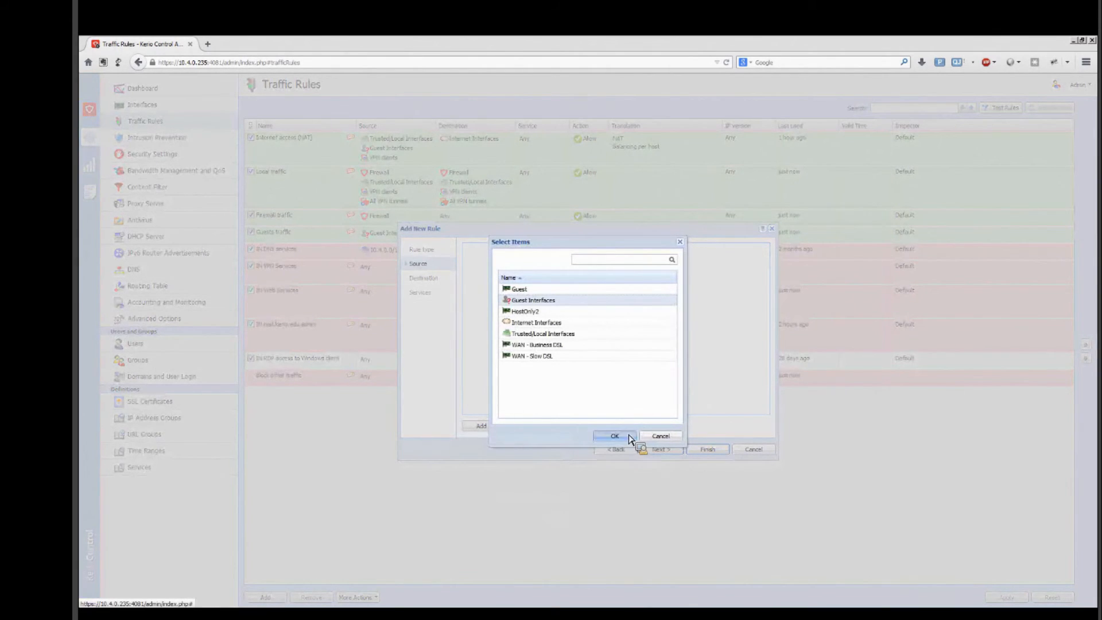
{"action": "left_click", "coordinate": [623, 436]}
{"action": "left_click", "coordinate": [654, 449]}
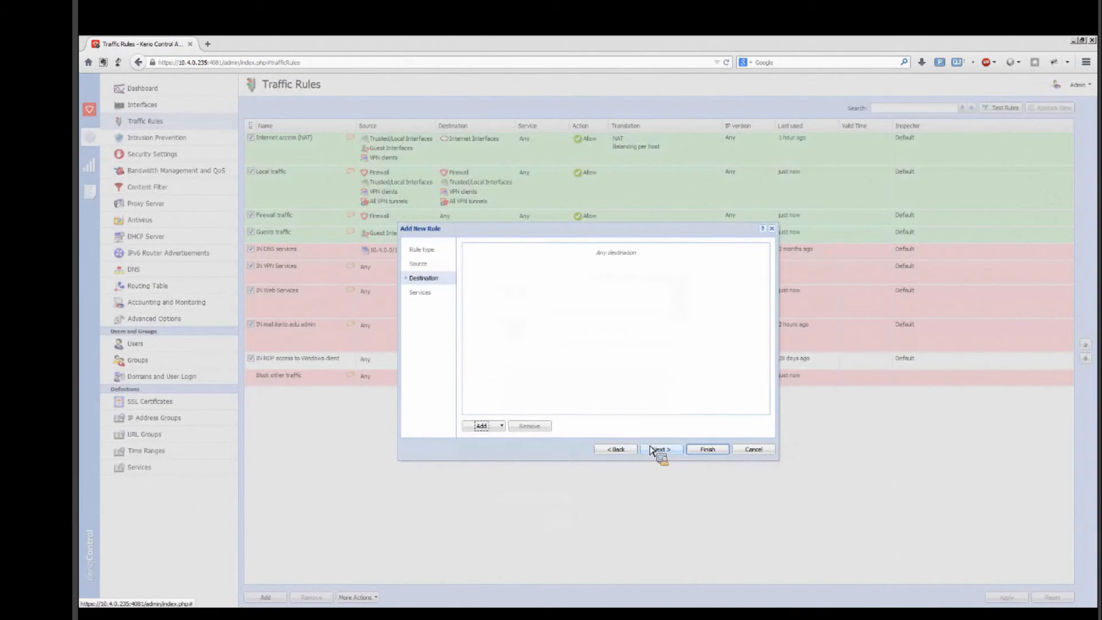
Step: Set the rule's destination to Internet Interfaces, keep any service, and finish creating the rule
{"action": "left_click", "coordinate": [491, 430]}
{"action": "left_click", "coordinate": [492, 485]}
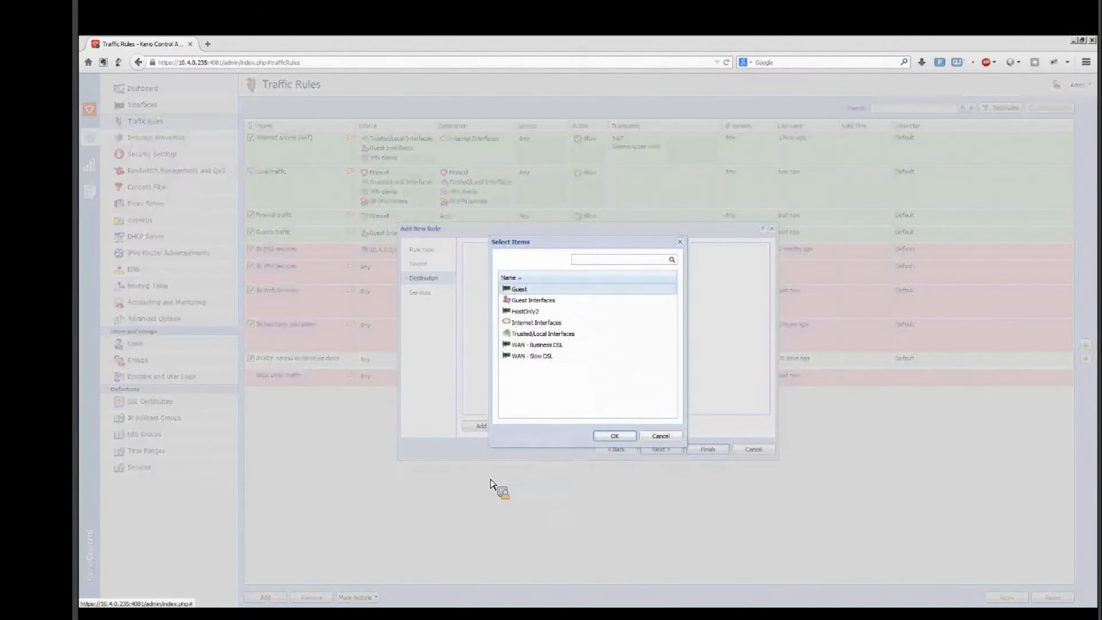
{"action": "left_click", "coordinate": [561, 323]}
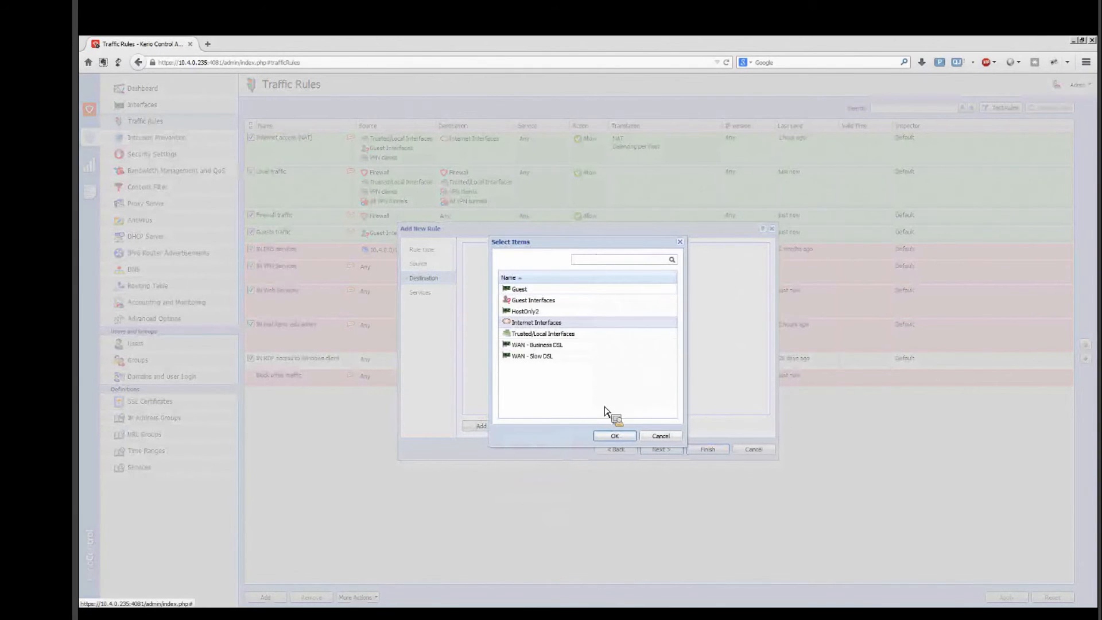
{"action": "left_click", "coordinate": [614, 436]}
{"action": "left_click", "coordinate": [670, 453]}
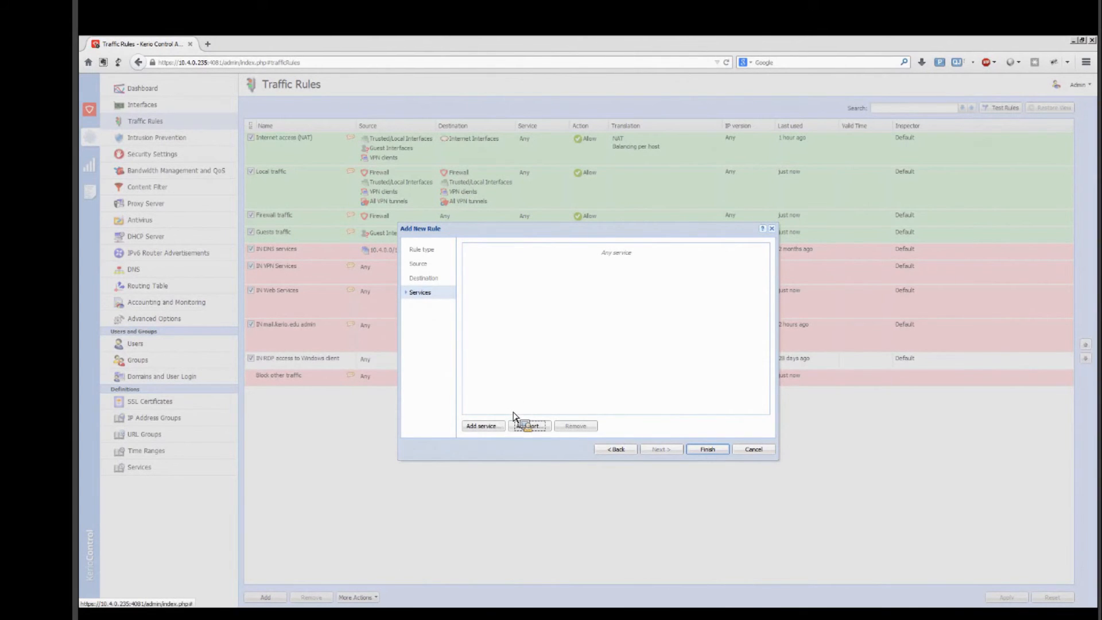
{"action": "left_click", "coordinate": [700, 453]}
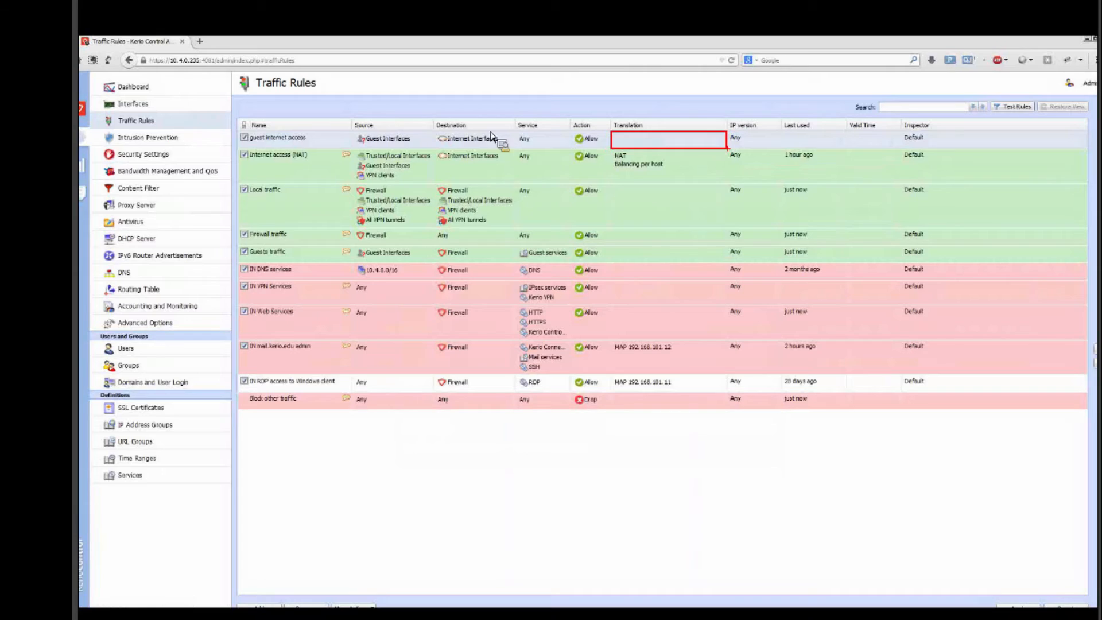
Step: Enable source NAT with the default setting and per-host load balancing for the "guest internet access" rule
{"action": "double_click", "coordinate": [638, 146]}
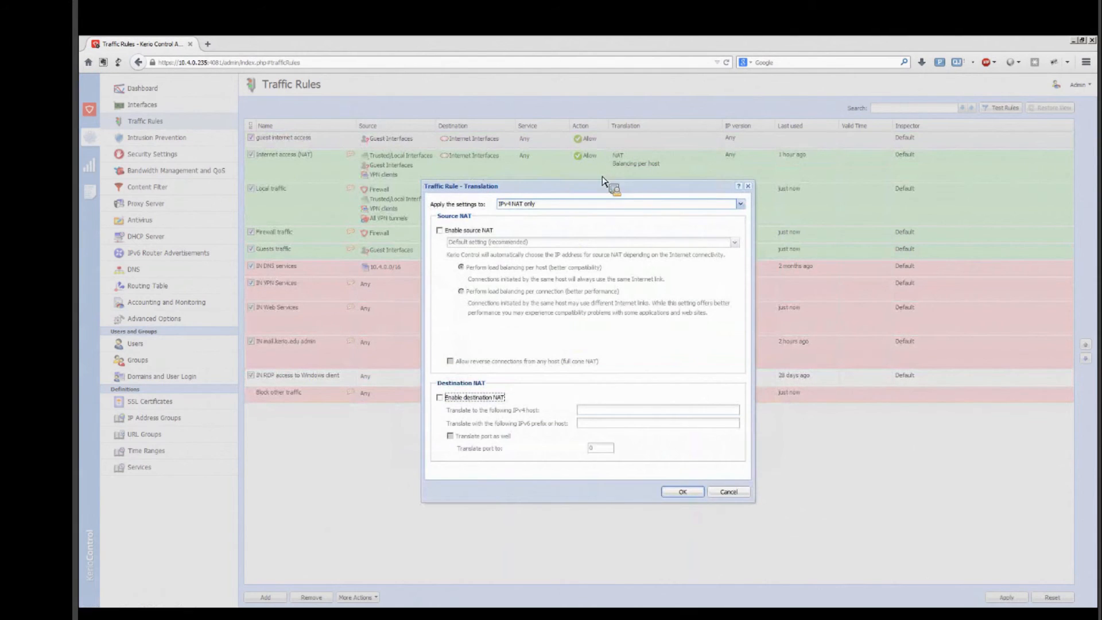
{"action": "left_click", "coordinate": [439, 231]}
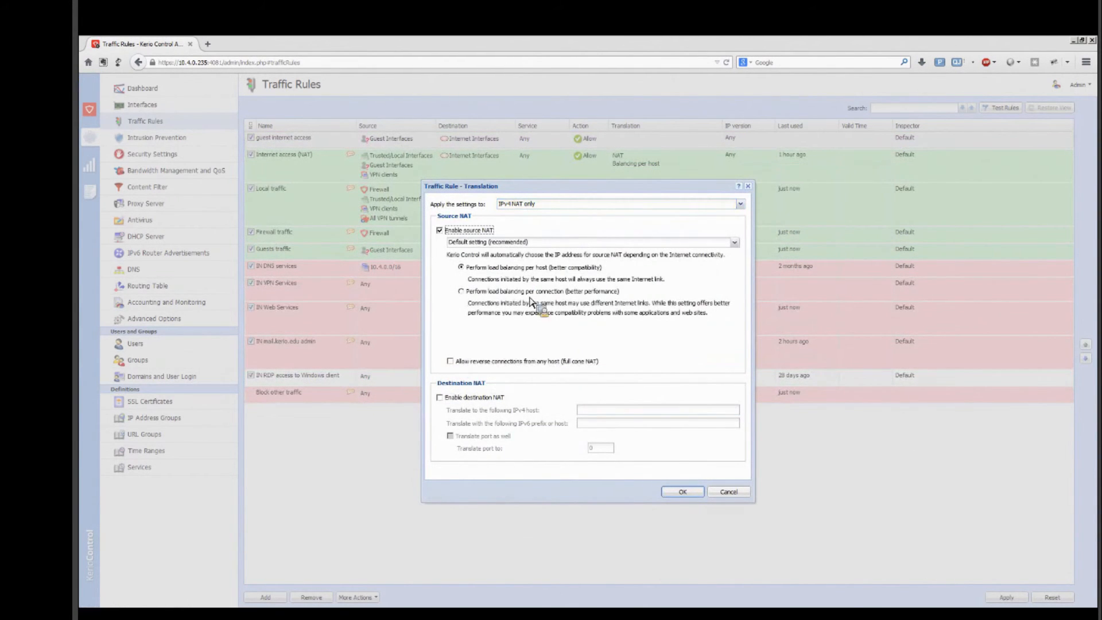
{"action": "left_click", "coordinate": [669, 492]}
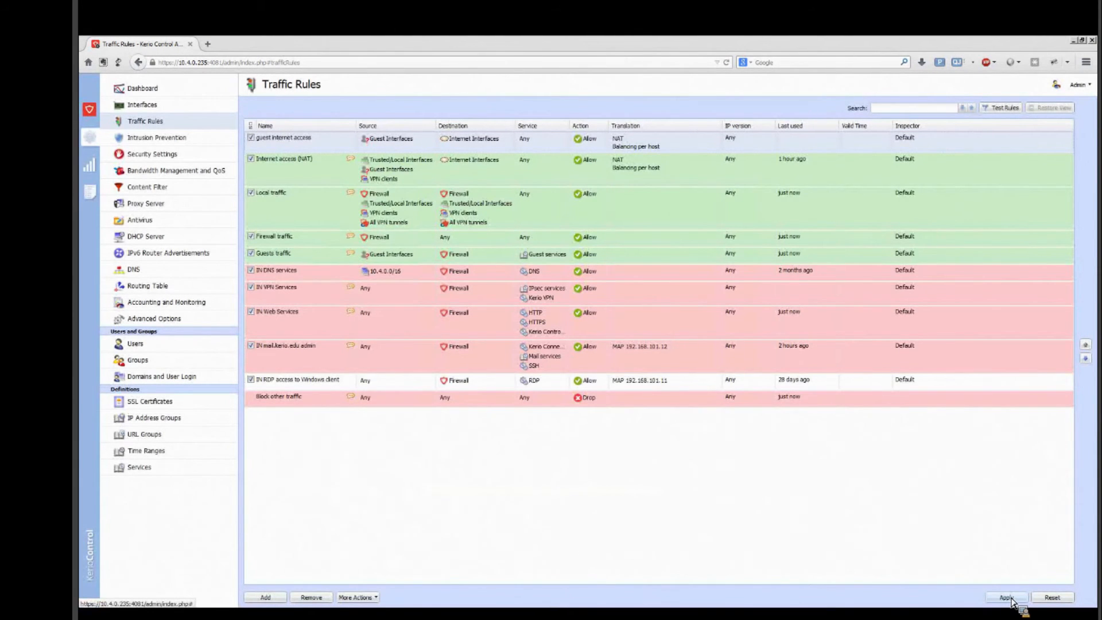
Step: Remove Guest Interfaces from the source of the "Internet access (NAT)" rule and apply the traffic rule changes
{"action": "double_click", "coordinate": [379, 175]}
{"action": "left_click", "coordinate": [515, 262]}
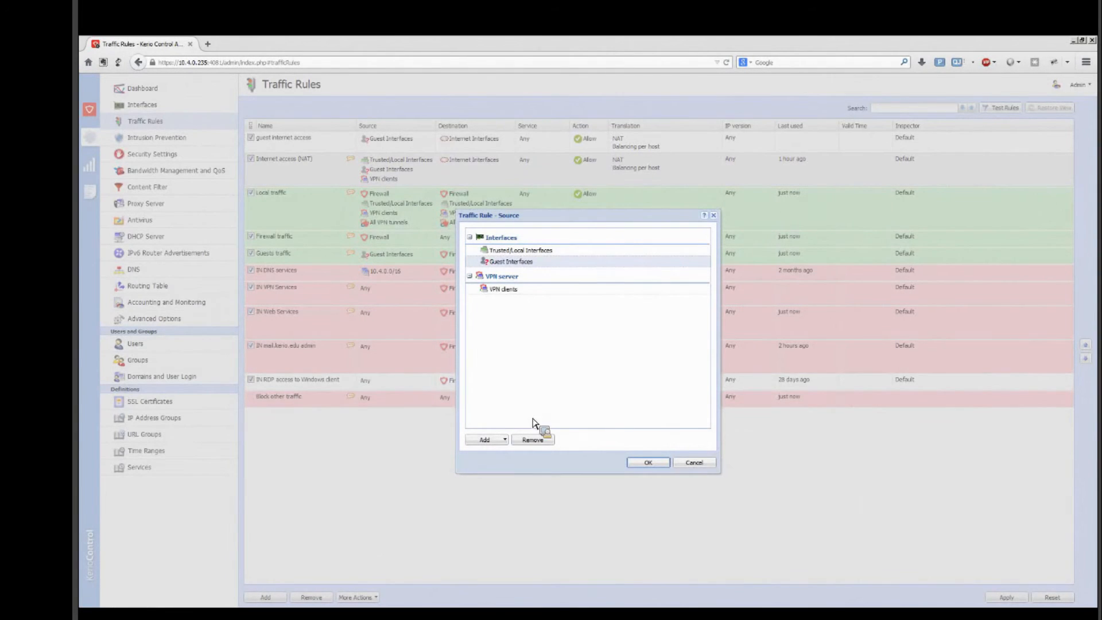
{"action": "left_click", "coordinate": [533, 440]}
{"action": "left_click", "coordinate": [650, 463]}
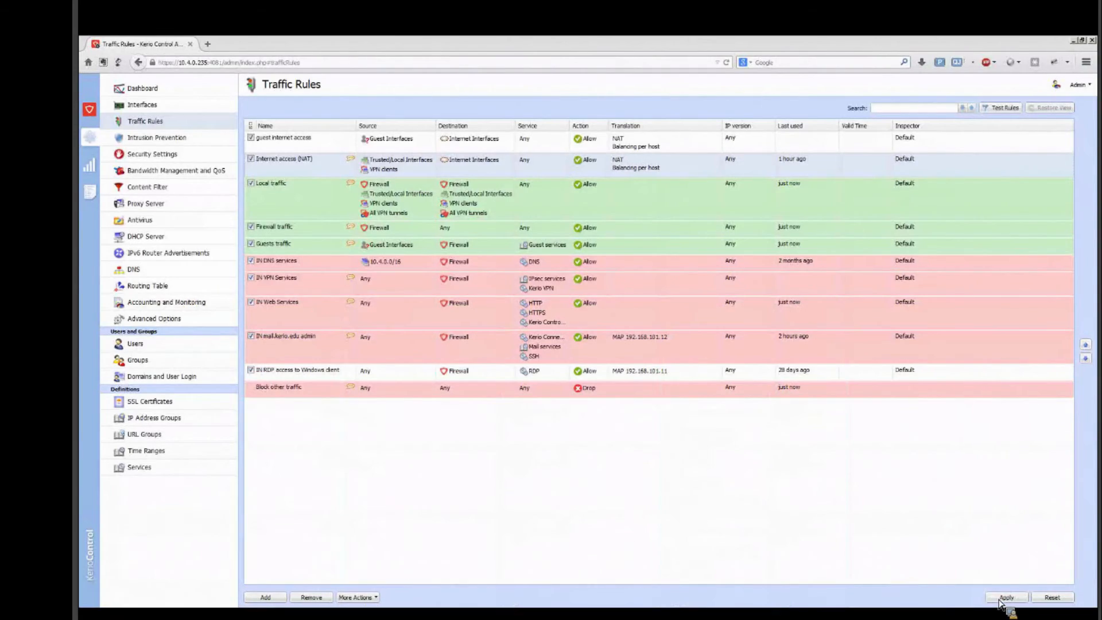
{"action": "left_click", "coordinate": [1002, 599]}
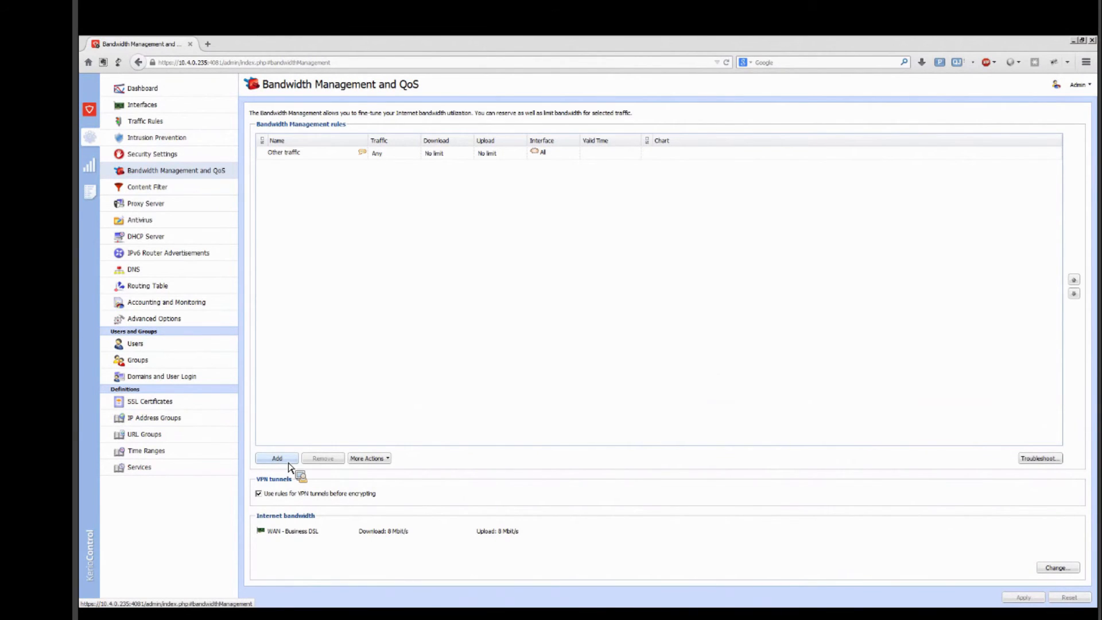
Step: Add a bandwidth management rule named "guest limit" for packets matching the "guest internet access" traffic rule
{"action": "left_click", "coordinate": [287, 460]}
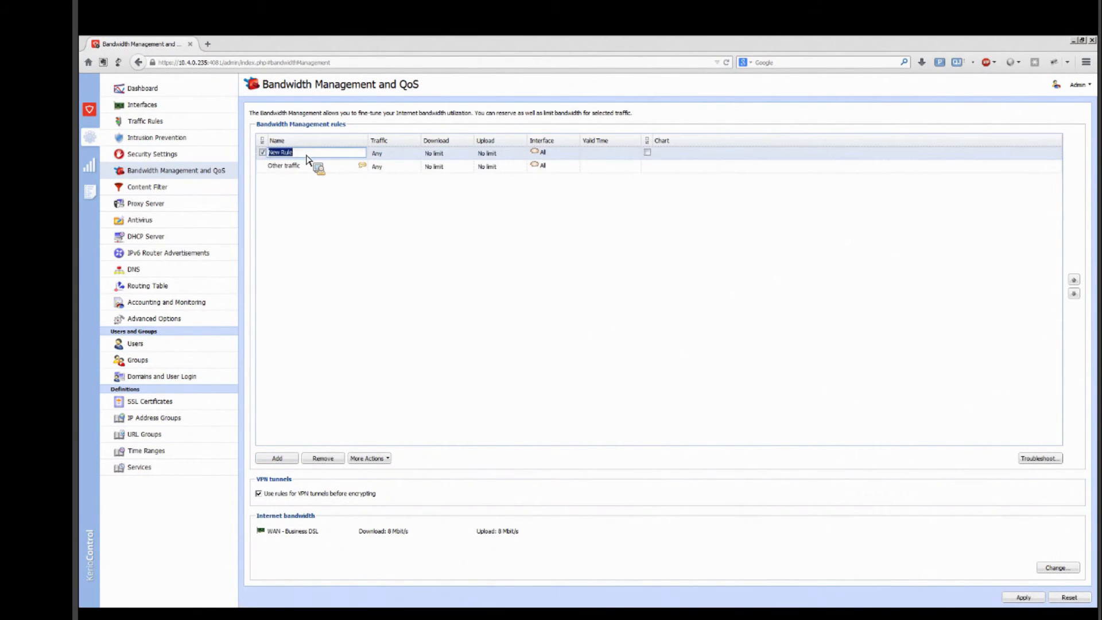
{"action": "type", "text": "guest limit"}
{"action": "double_click", "coordinate": [411, 163]}
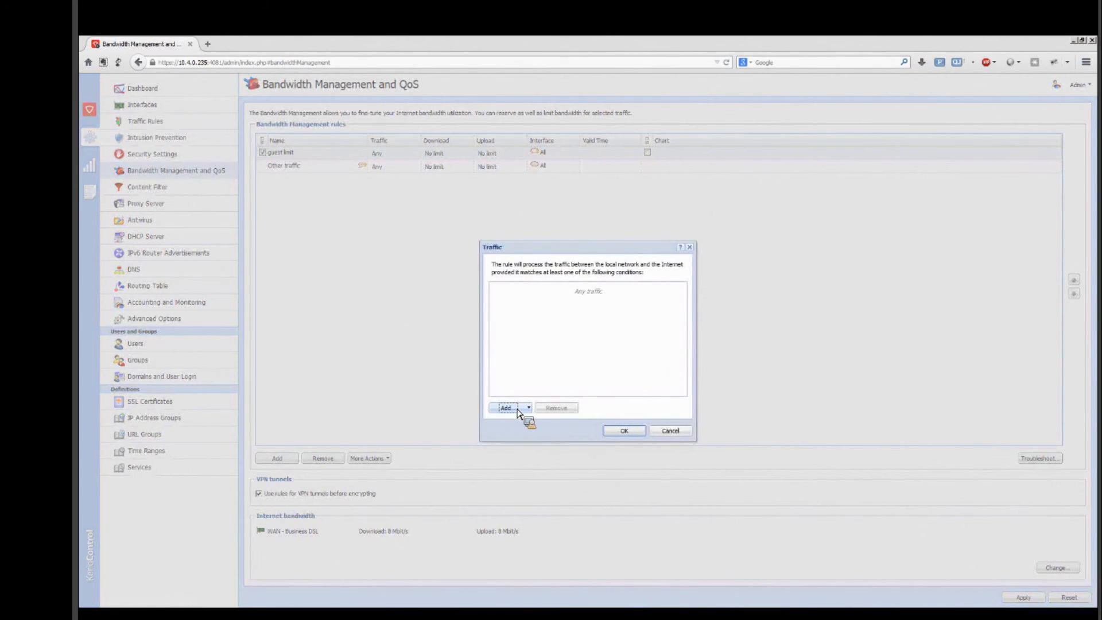
{"action": "left_click", "coordinate": [517, 409]}
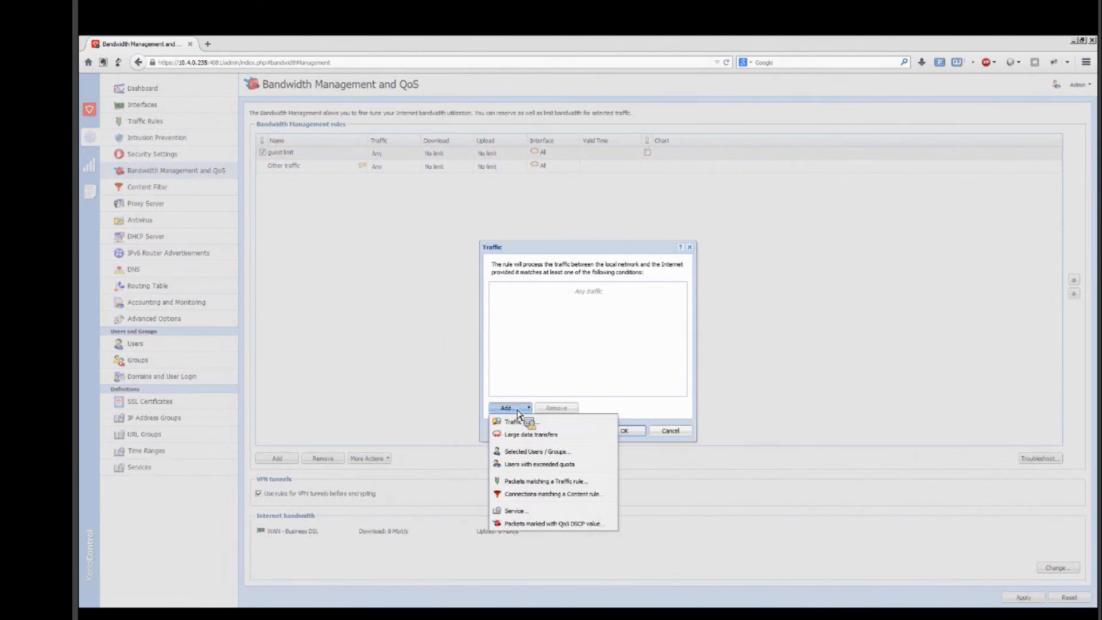
{"action": "left_click", "coordinate": [531, 482]}
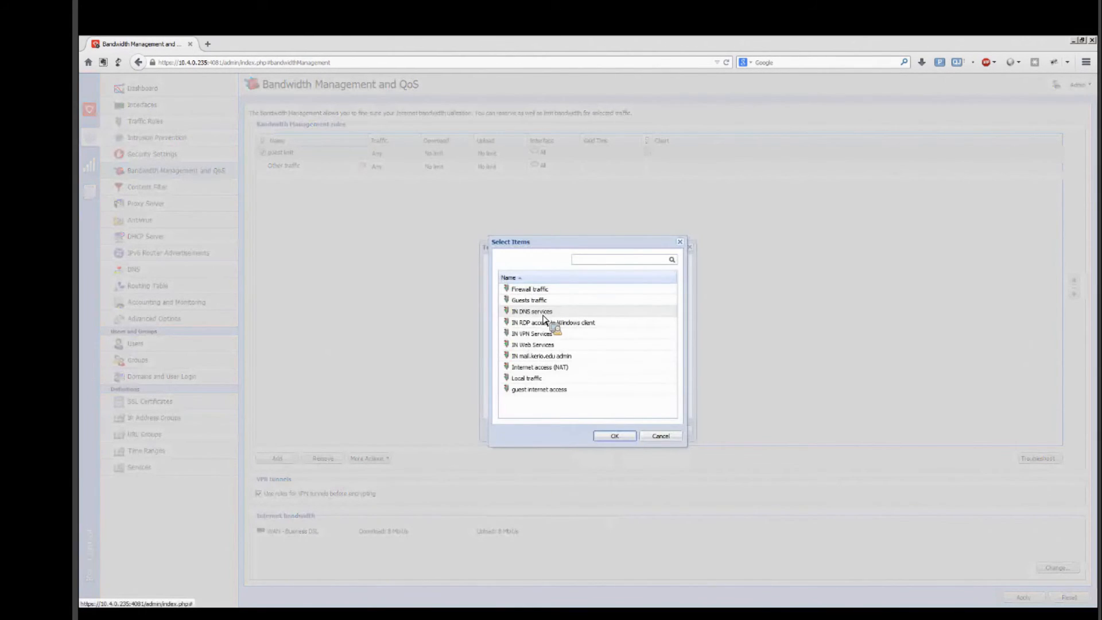
{"action": "left_click", "coordinate": [546, 390]}
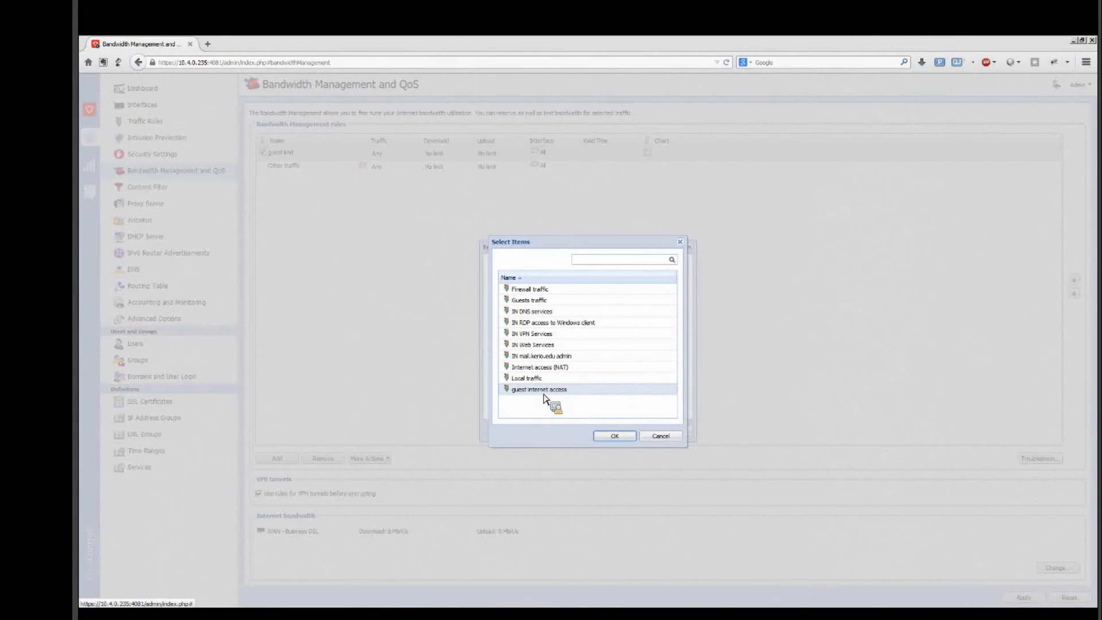
{"action": "left_click", "coordinate": [613, 438]}
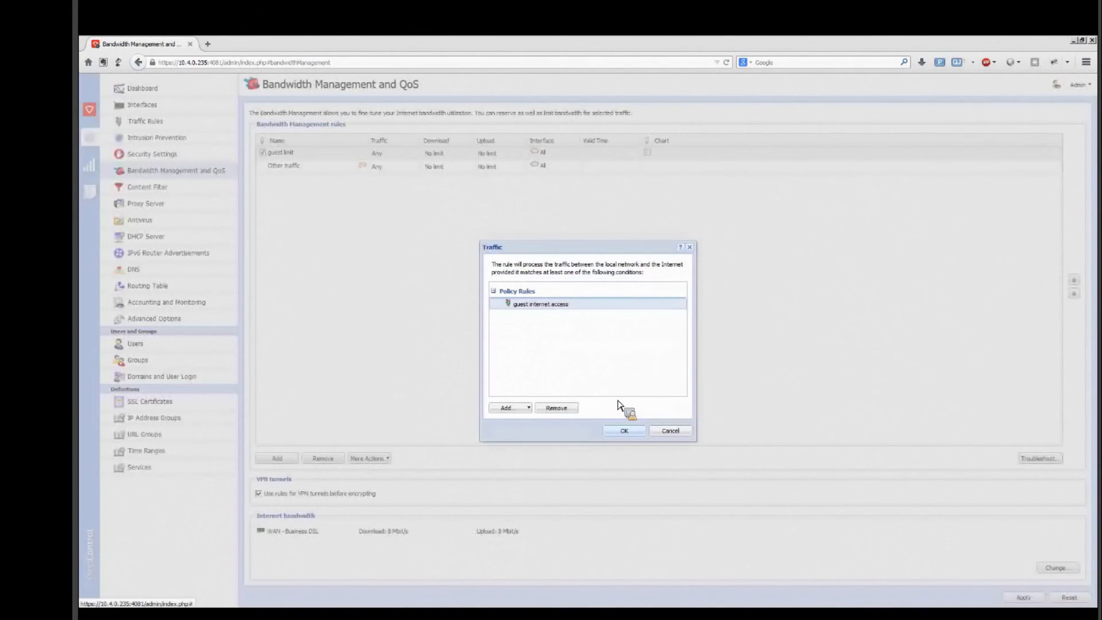
{"action": "key", "text": "Return"}
Step: Limit the "guest limit" rule's download bandwidth to at most 20 % of the link
{"action": "double_click", "coordinate": [457, 153]}
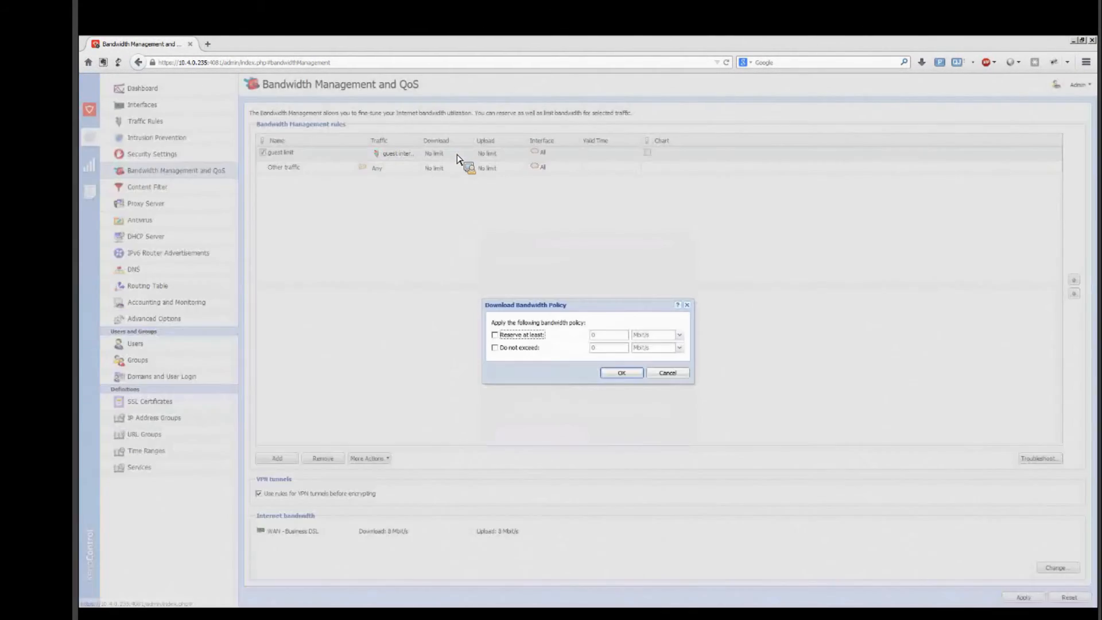
{"action": "left_click", "coordinate": [494, 348]}
{"action": "double_click", "coordinate": [610, 348]}
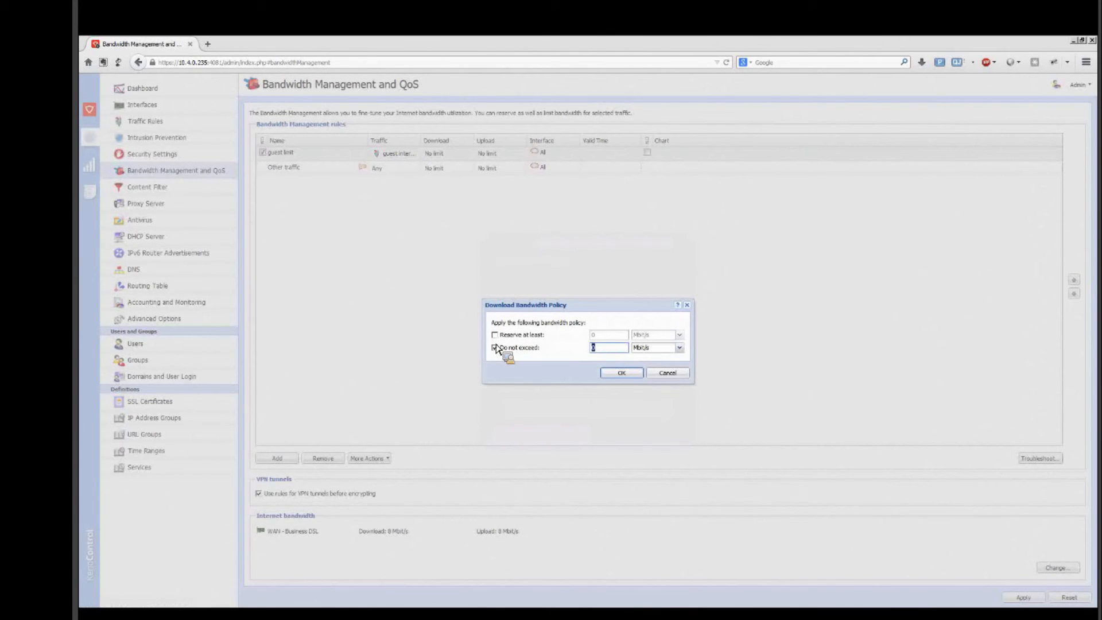
{"action": "type", "text": "20"}
{"action": "key", "text": "Tab"}
{"action": "key", "text": "Down"}
{"action": "key", "text": "Down"}
{"action": "key", "text": "Down"}
{"action": "key", "text": "Return"}
{"action": "left_click", "coordinate": [622, 373]}
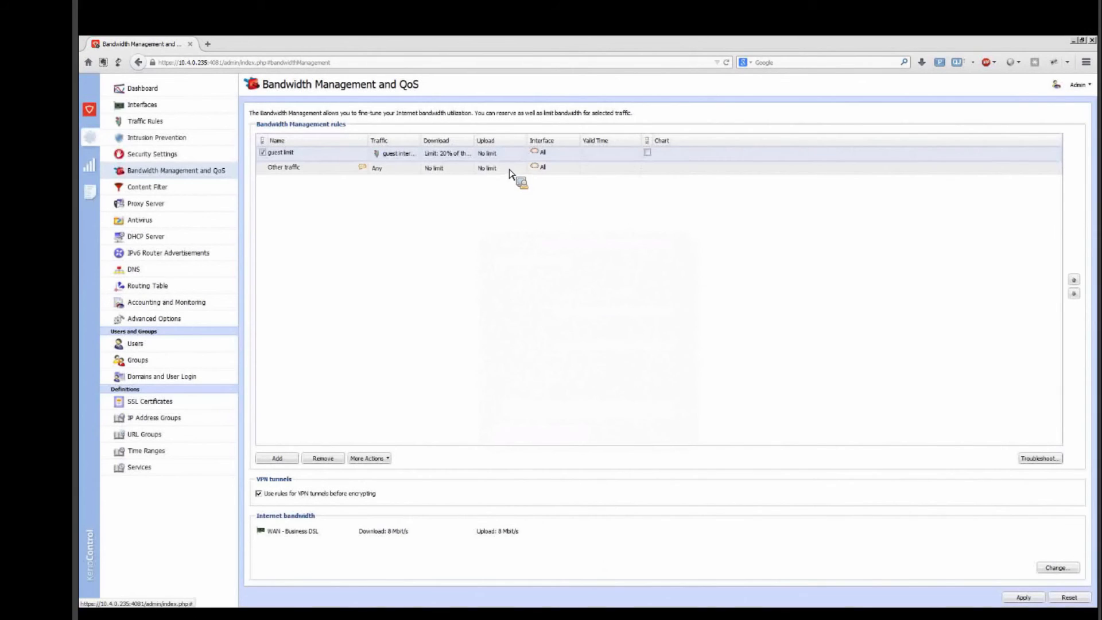
Step: Limit the "guest limit" rule's upload bandwidth to at most 20 % of the link
{"action": "double_click", "coordinate": [508, 155]}
{"action": "left_click", "coordinate": [495, 347]}
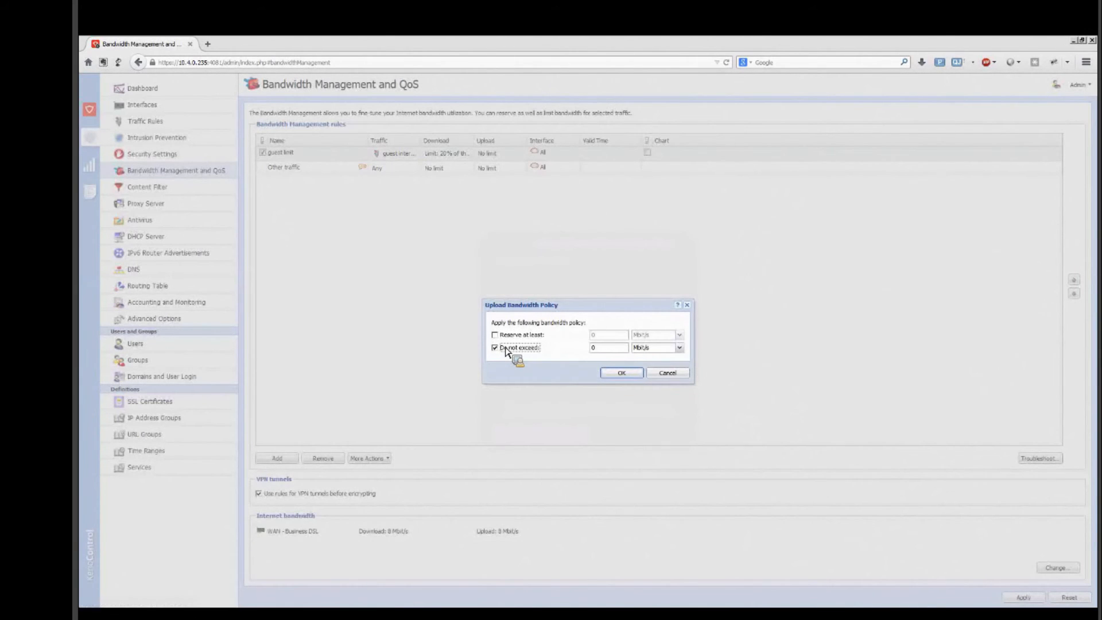
{"action": "key", "text": "Tab"}
{"action": "type", "text": "20"}
{"action": "key", "text": "Tab"}
{"action": "key", "text": "Down"}
{"action": "key", "text": "Down"}
{"action": "key", "text": "Return"}
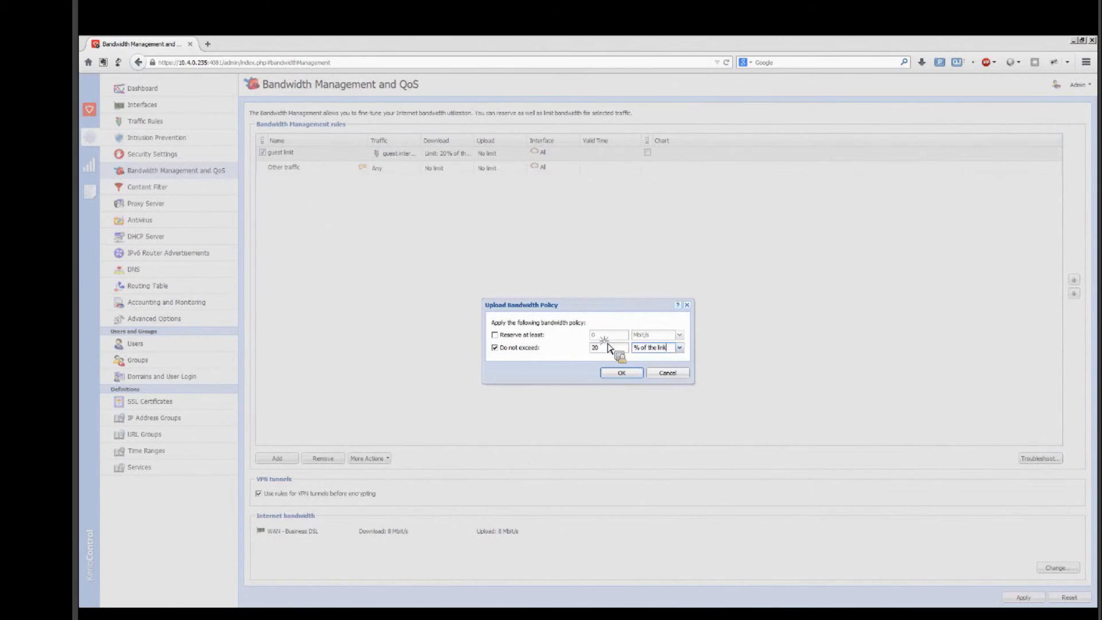
{"action": "left_click", "coordinate": [641, 374]}
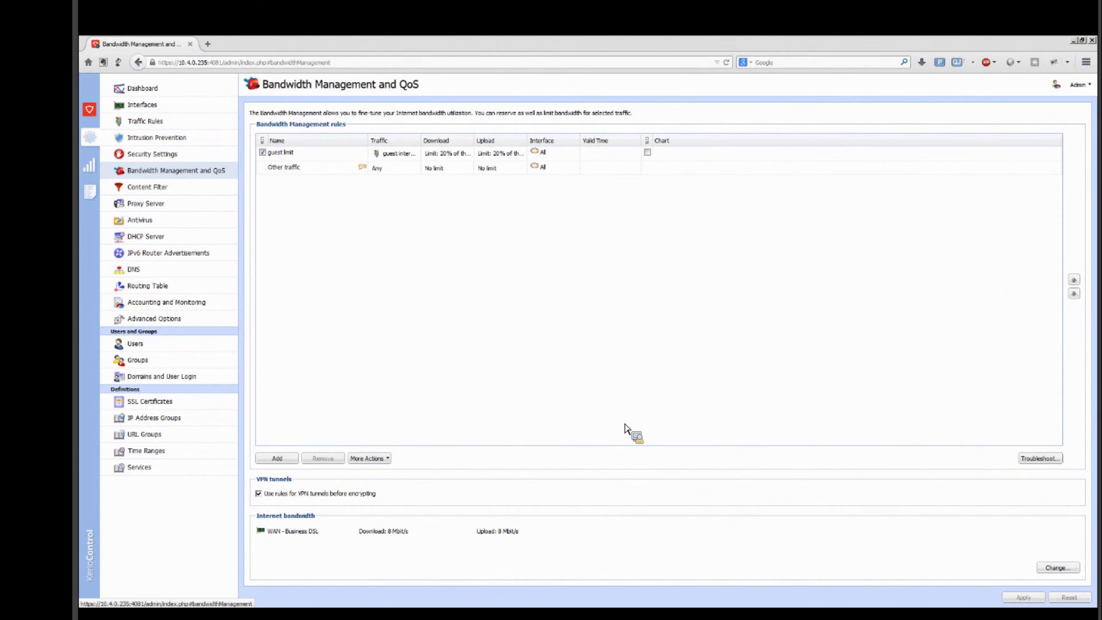
Step: Remove the "guest limit" bandwidth management rule and apply the change
{"action": "left_click", "coordinate": [294, 152]}
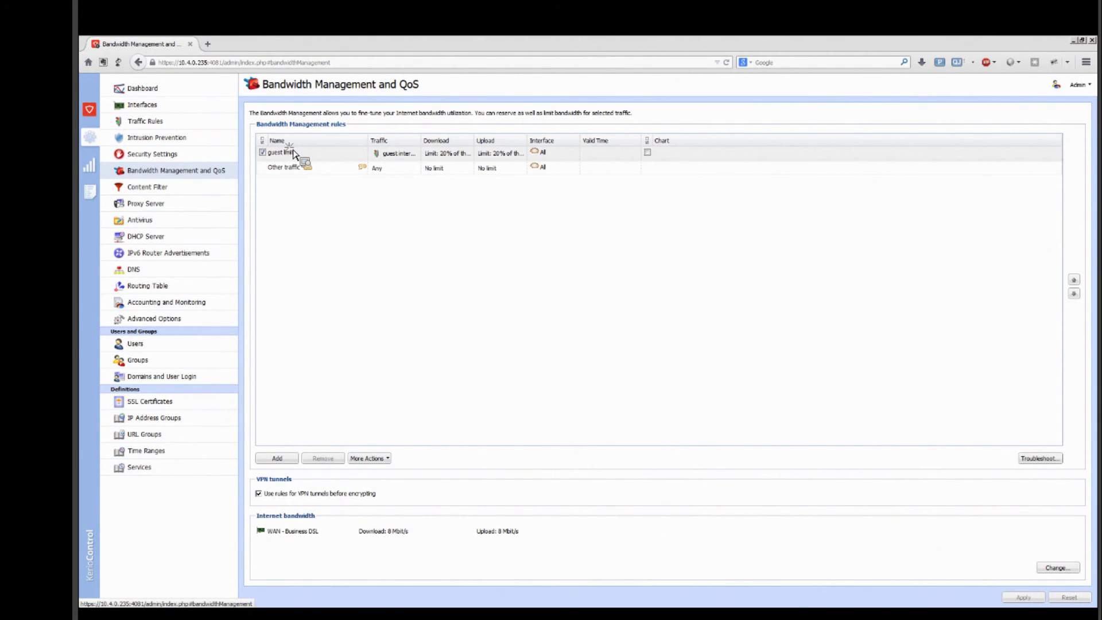
{"action": "left_click", "coordinate": [323, 459]}
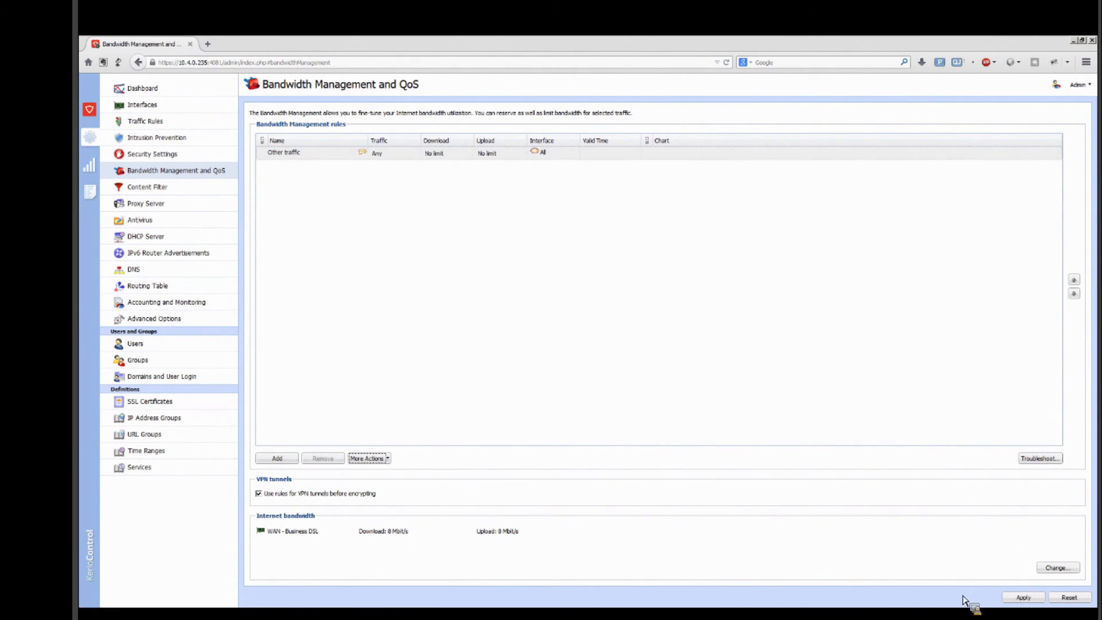
{"action": "left_click", "coordinate": [1021, 598]}
Step: Move the "WAN - Slow DSL" interface from Other Interfaces to the Internet Interfaces group and apply the change
{"action": "left_click", "coordinate": [142, 126]}
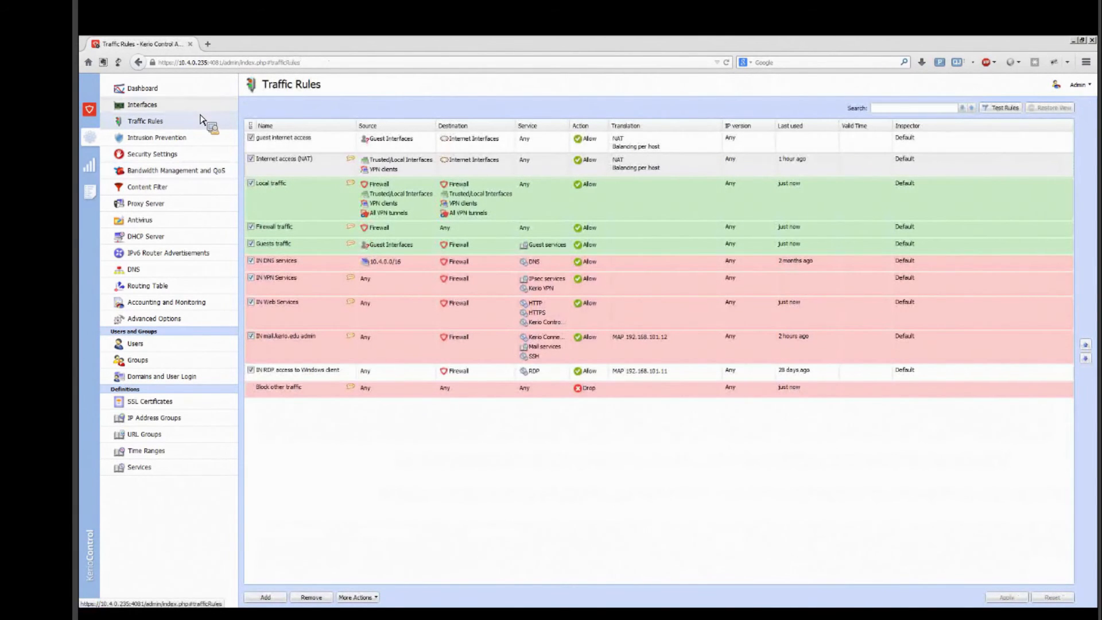
{"action": "left_click", "coordinate": [196, 111]}
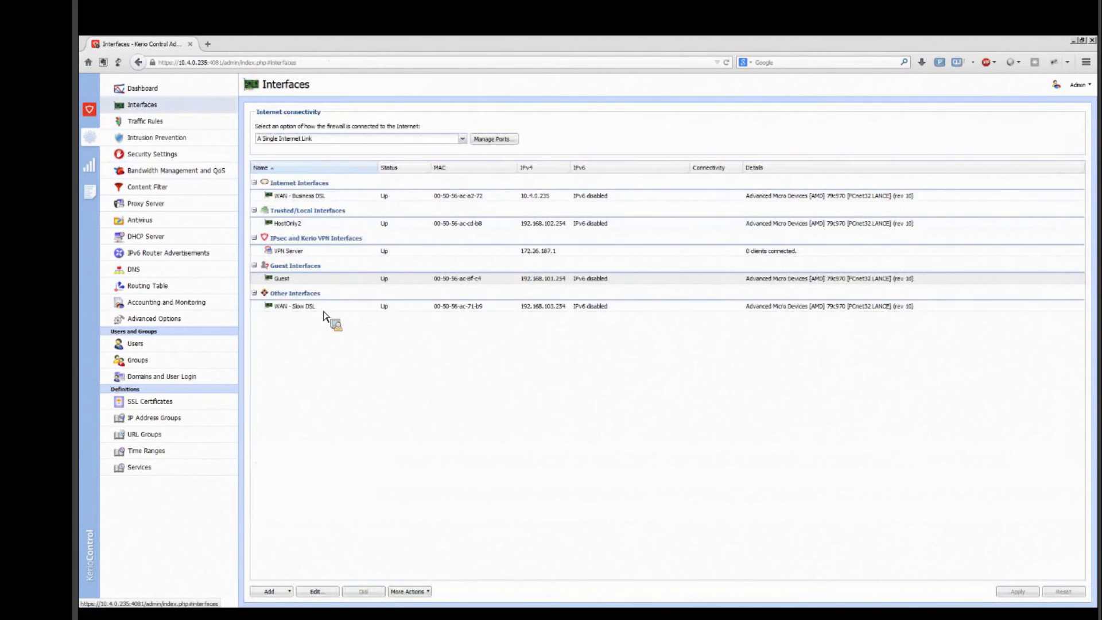
{"action": "left_click_drag", "start_coordinate": [320, 304], "coordinate": [310, 202]}
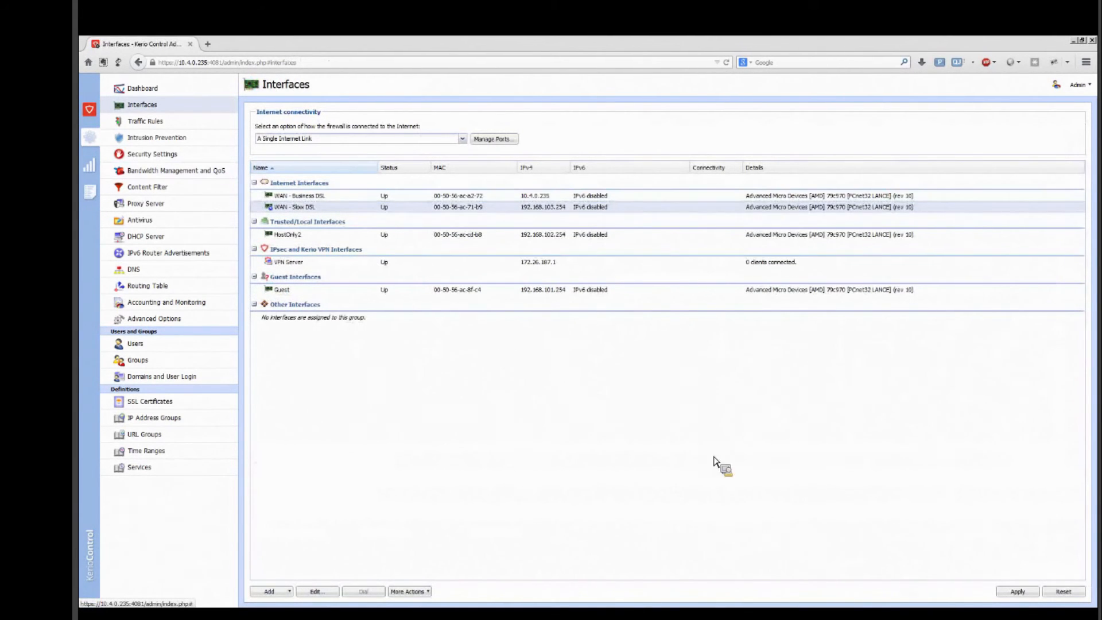
{"action": "left_click", "coordinate": [1010, 592]}
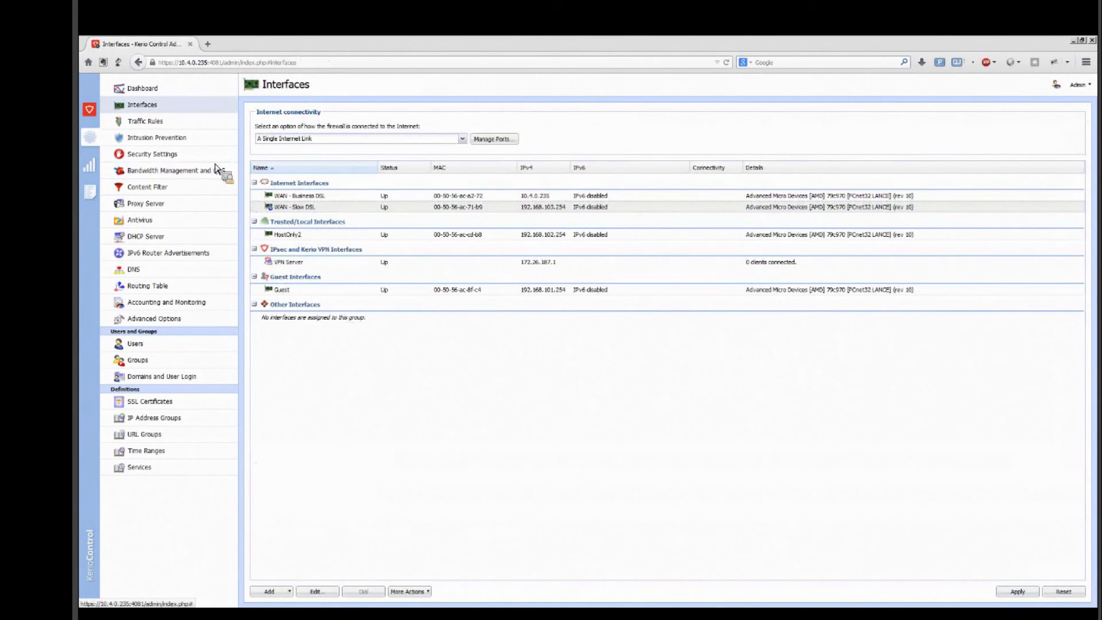
Step: Set the source NAT of the "guest internet access" traffic rule to use the specific outgoing interface "WAN - Slow DSL"
{"action": "left_click", "coordinate": [169, 128]}
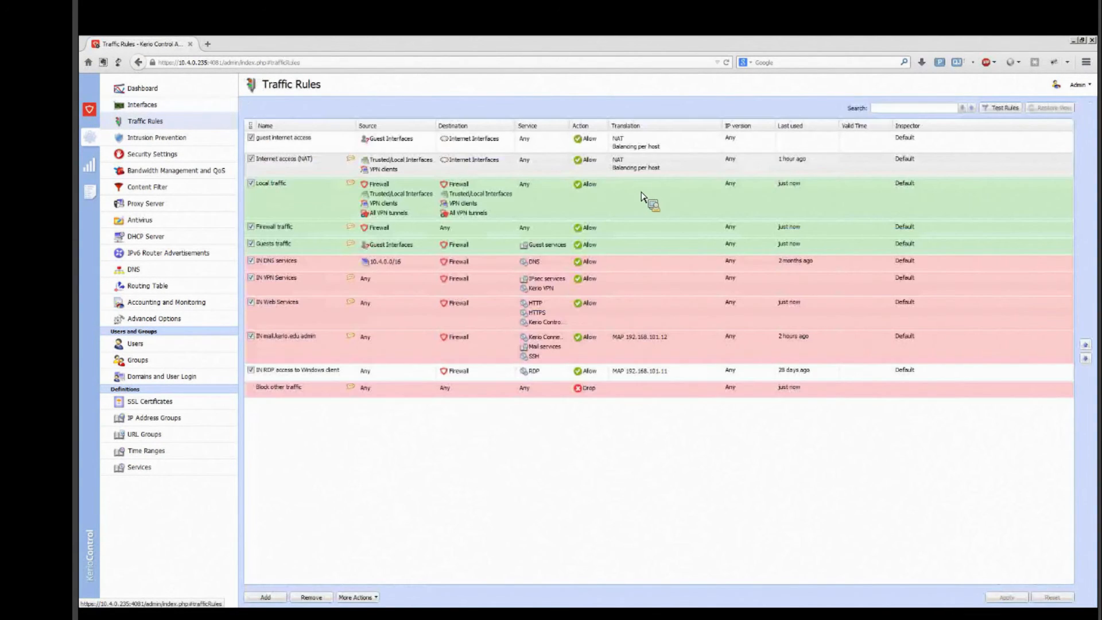
{"action": "double_click", "coordinate": [655, 151]}
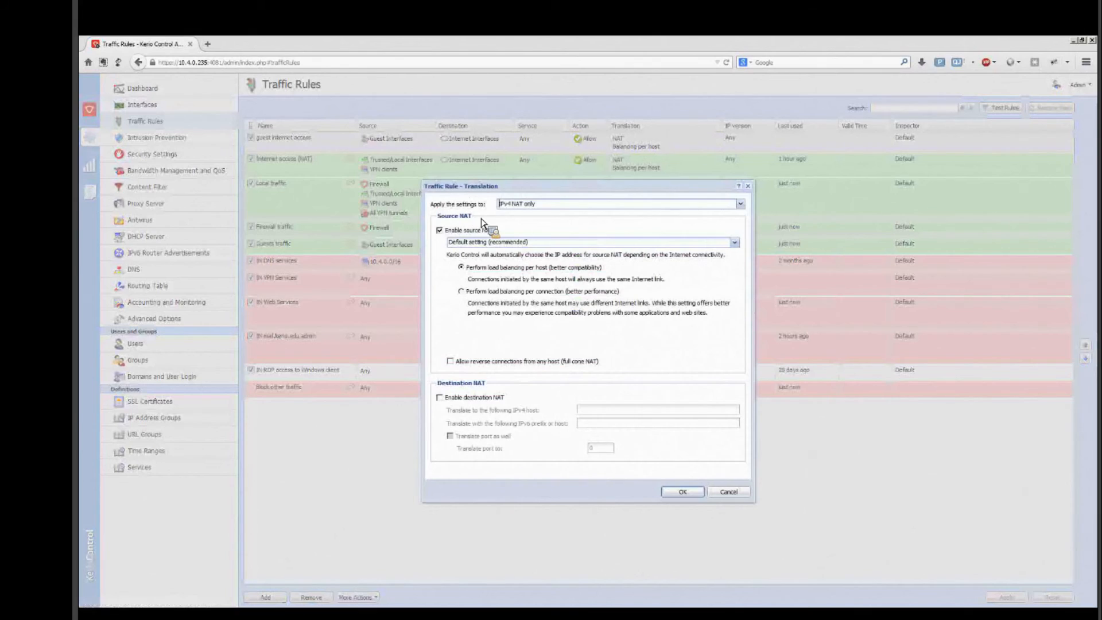
{"action": "left_click", "coordinate": [531, 243]}
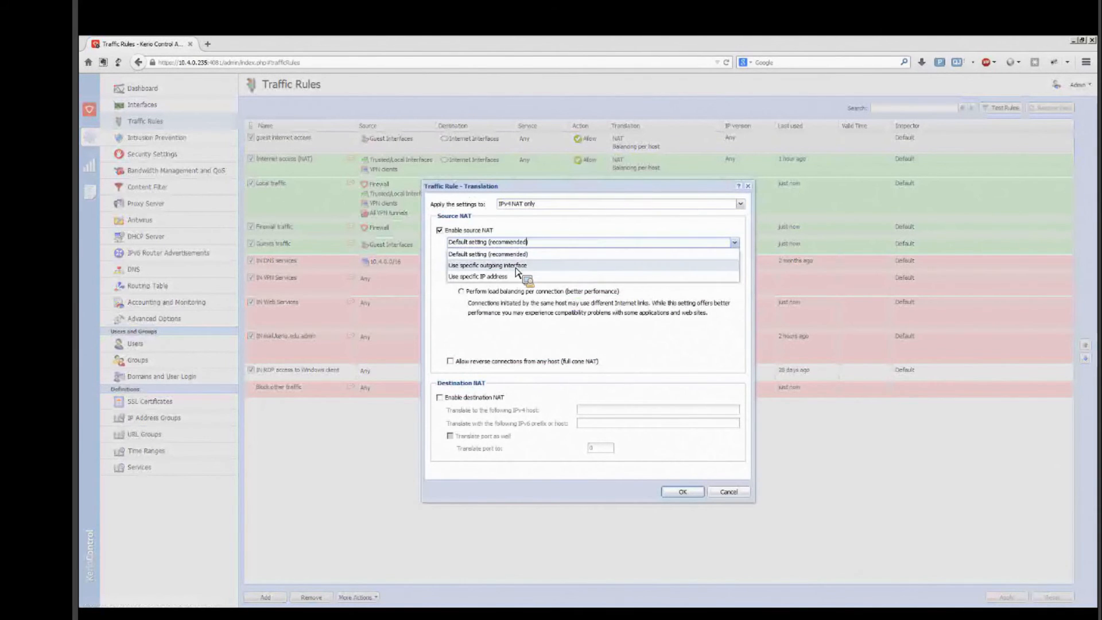
{"action": "left_click", "coordinate": [517, 268]}
{"action": "left_click", "coordinate": [570, 269]}
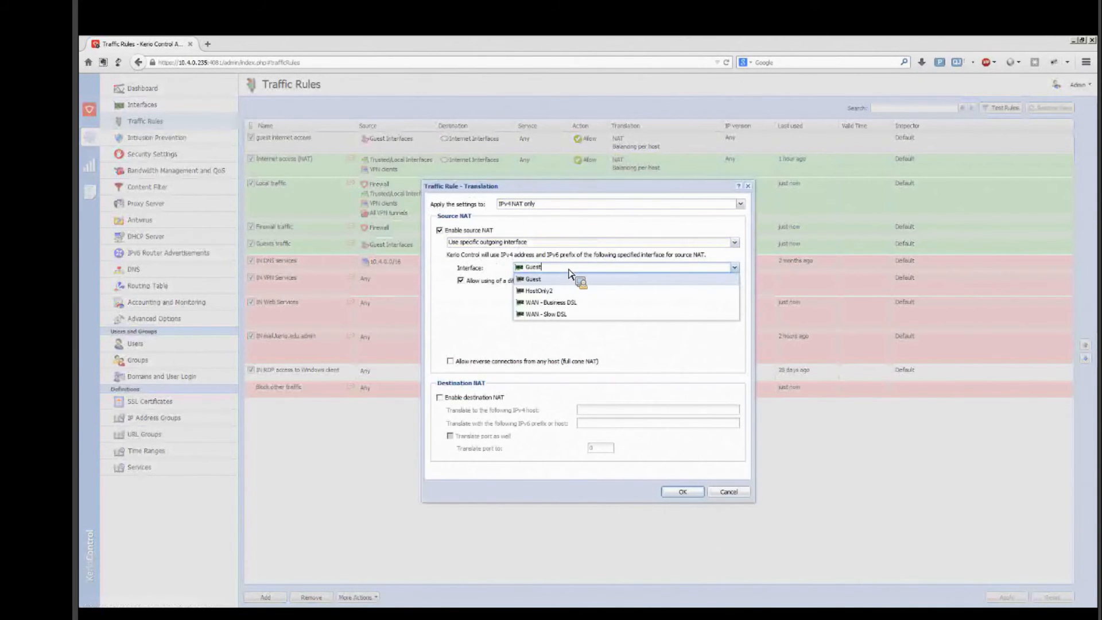
{"action": "left_click", "coordinate": [574, 314]}
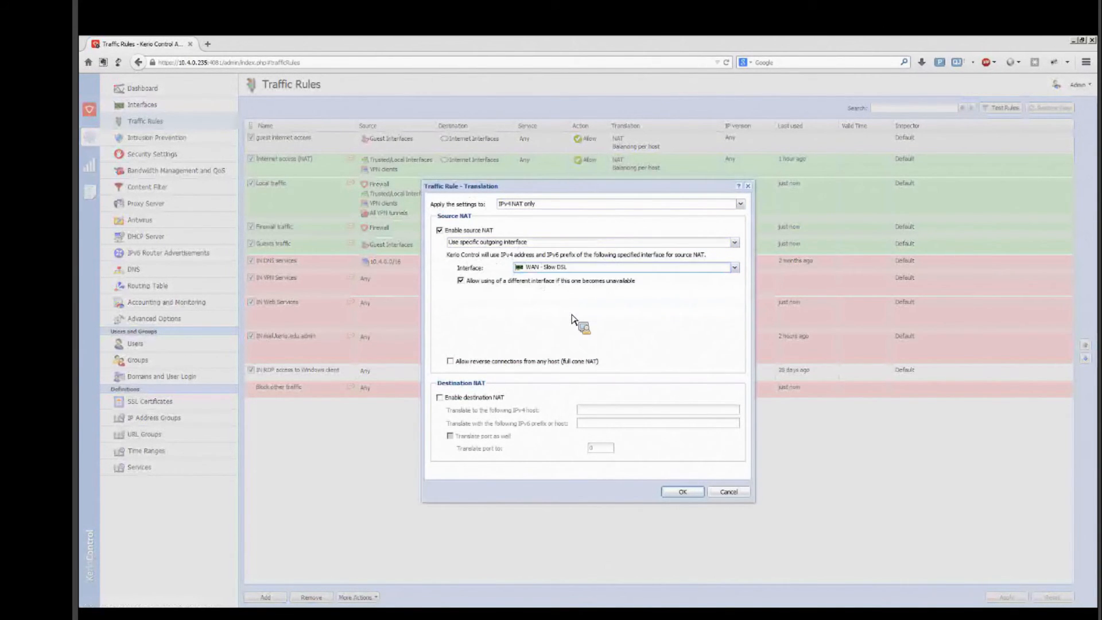
{"action": "left_click", "coordinate": [685, 497]}
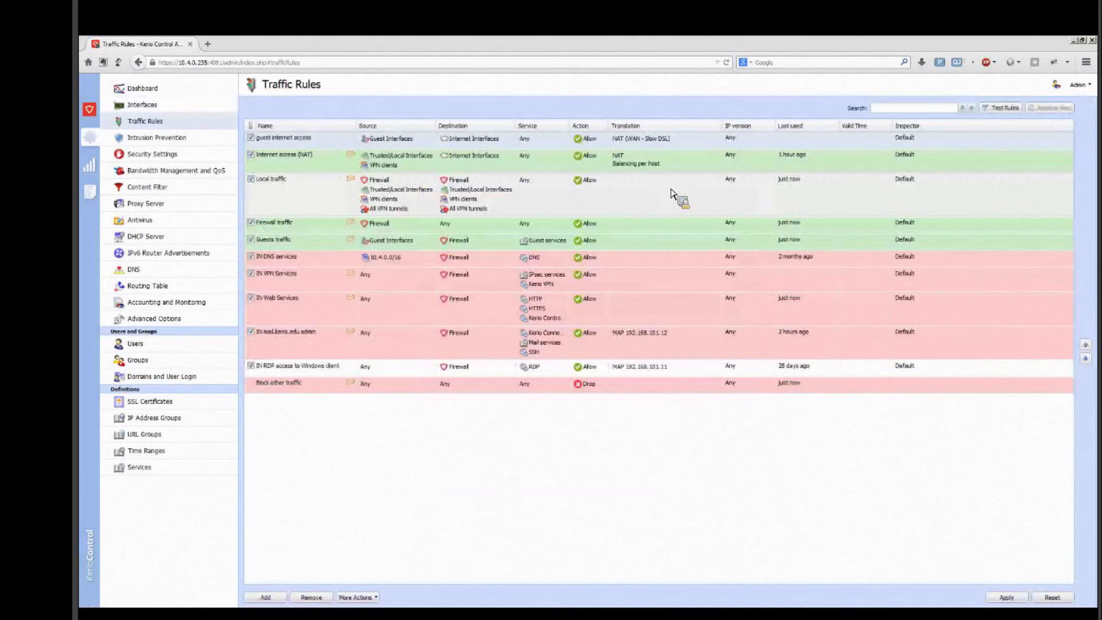
Step: Set the source NAT of the "Internet access (NAT)" rule to use the specific outgoing interface "WAN - Business DSL"
{"action": "left_click", "coordinate": [656, 167]}
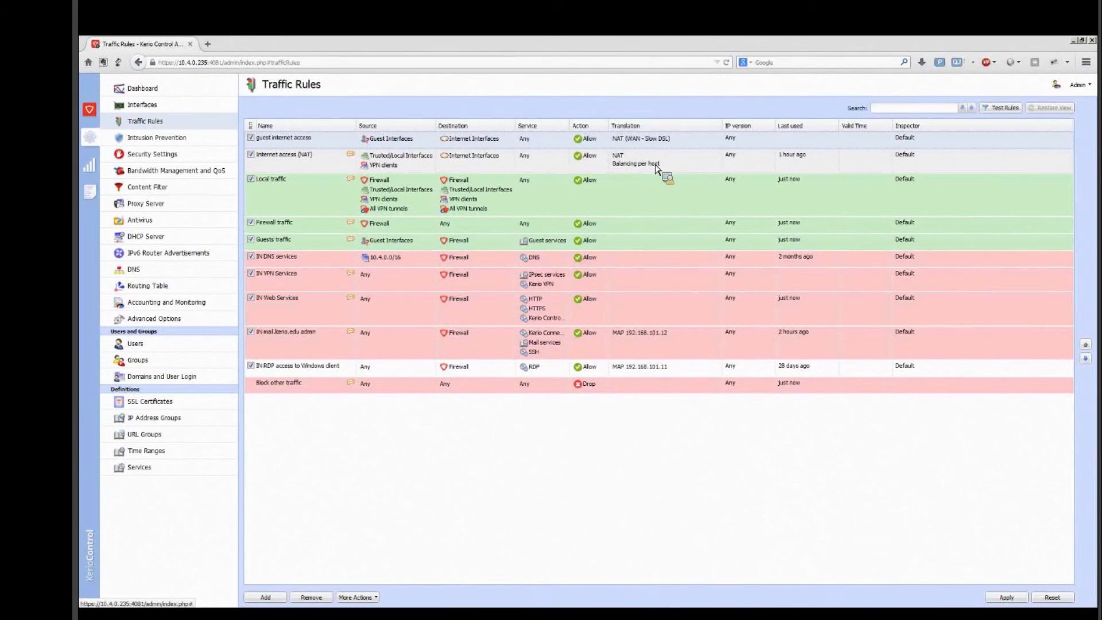
{"action": "left_click", "coordinate": [656, 166]}
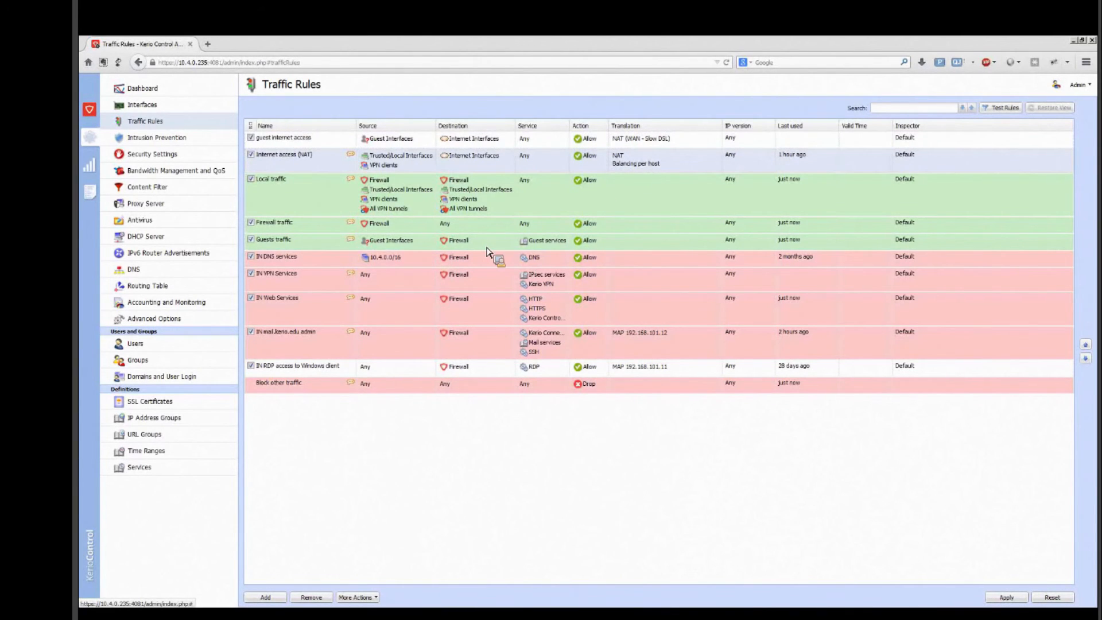
{"action": "left_click", "coordinate": [591, 241]}
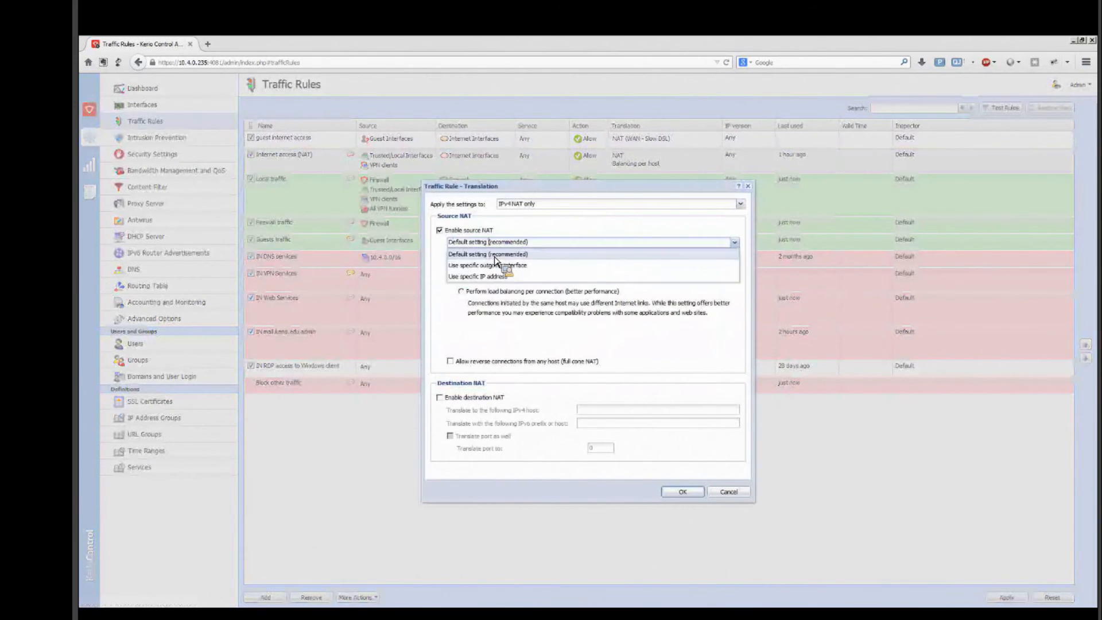
{"action": "left_click", "coordinate": [505, 261]}
{"action": "left_click", "coordinate": [561, 268]}
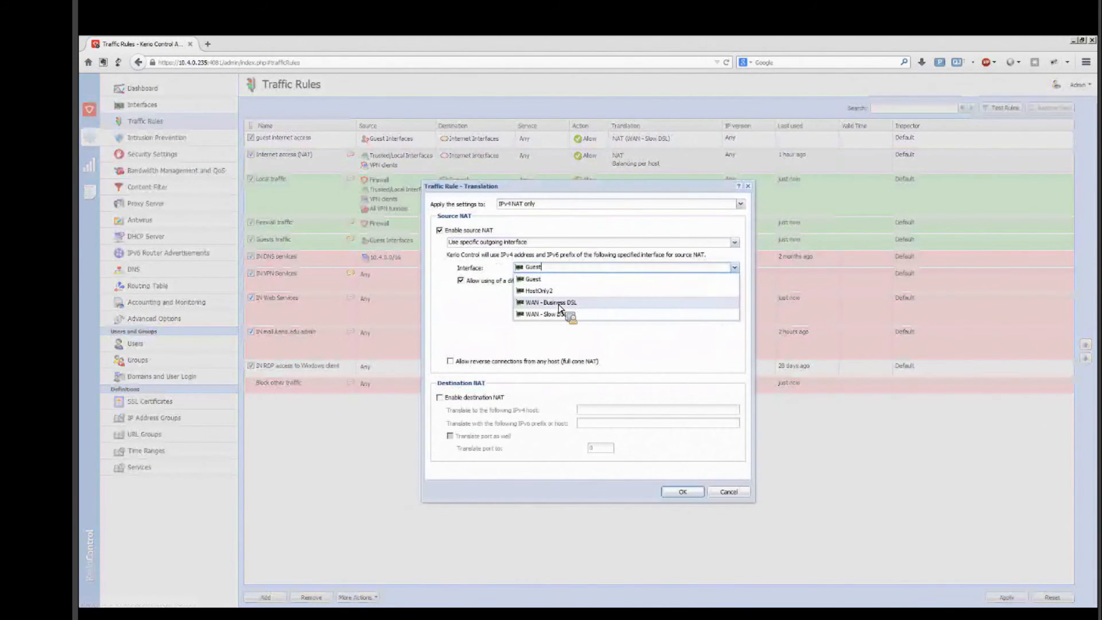
{"action": "left_click", "coordinate": [559, 302]}
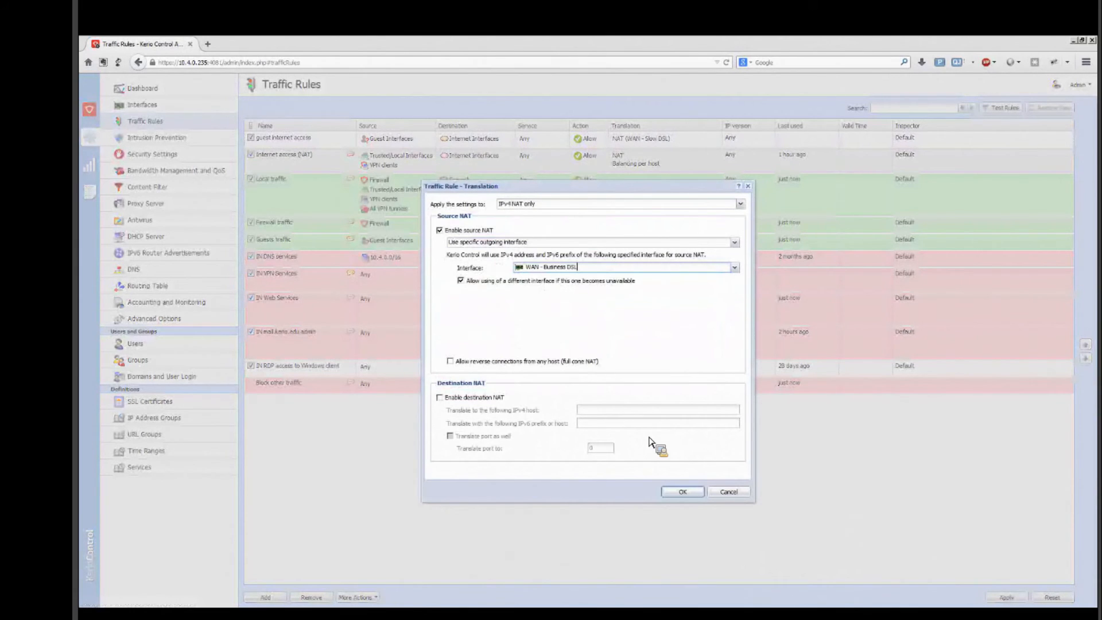
{"action": "left_click", "coordinate": [682, 492]}
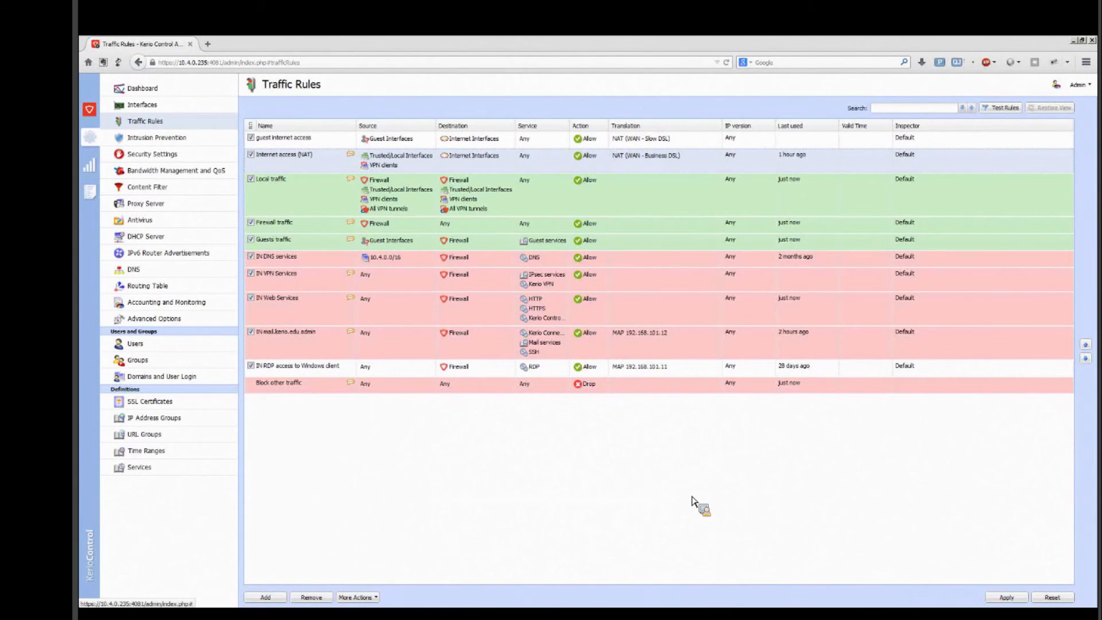
Step: Check which source types can be added to the "guest internet access" rule without changing it, and apply the traffic rule changes
{"action": "double_click", "coordinate": [407, 148]}
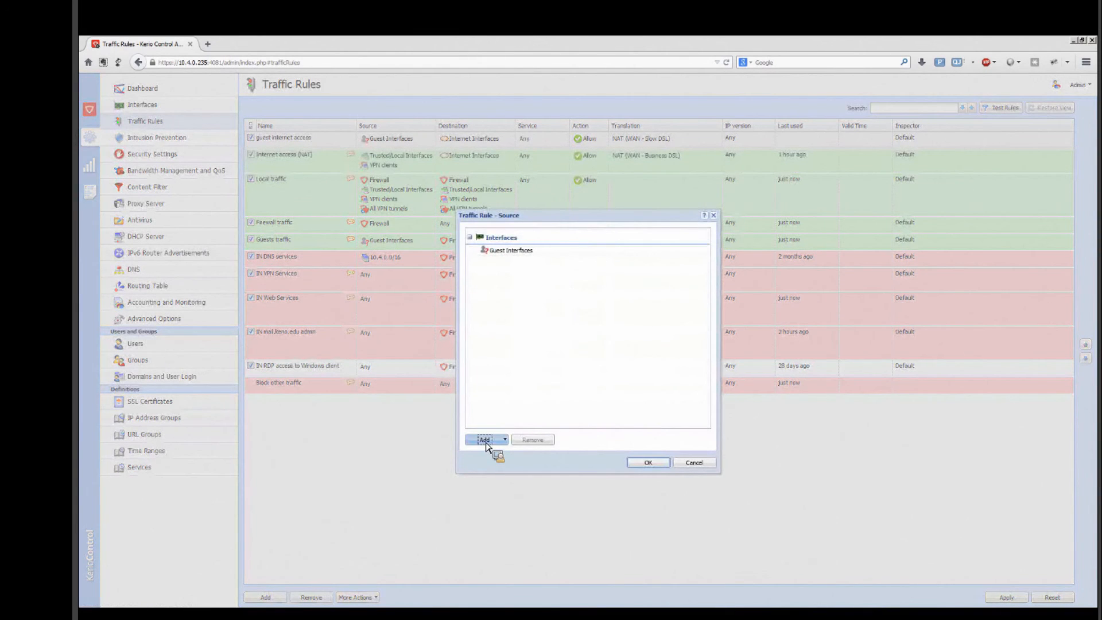
{"action": "left_click", "coordinate": [485, 440]}
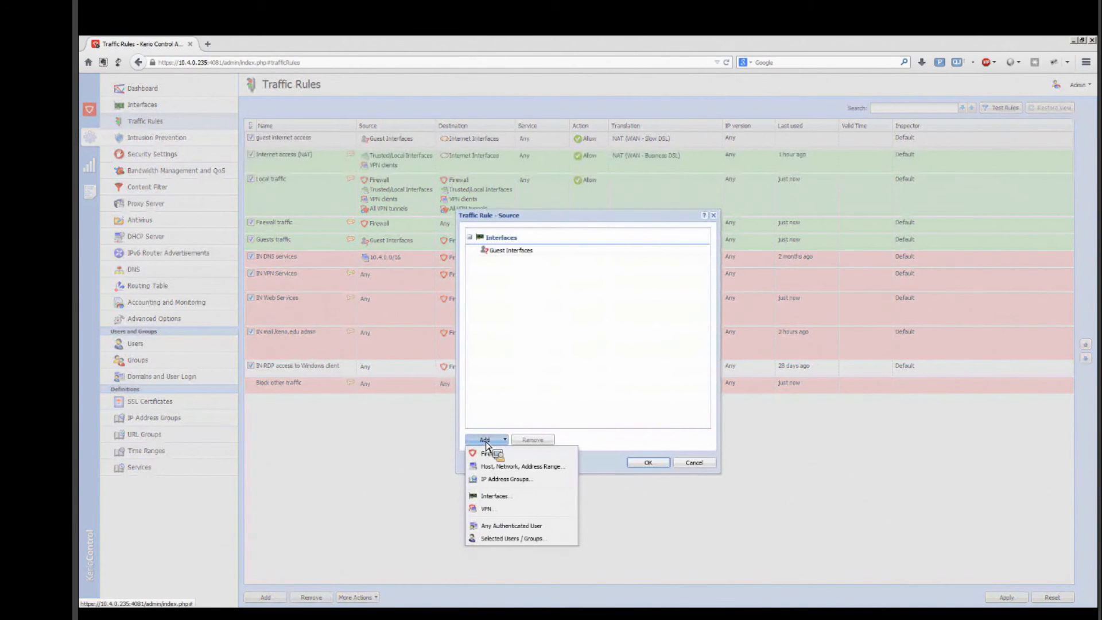
{"action": "left_click", "coordinate": [695, 463]}
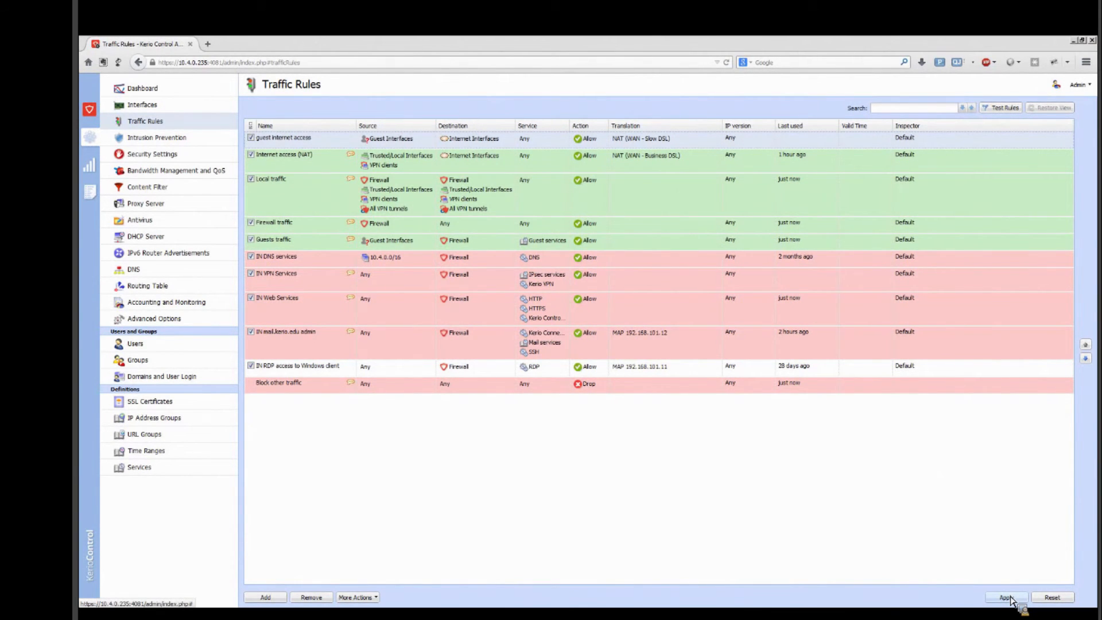
{"action": "left_click", "coordinate": [1017, 600]}
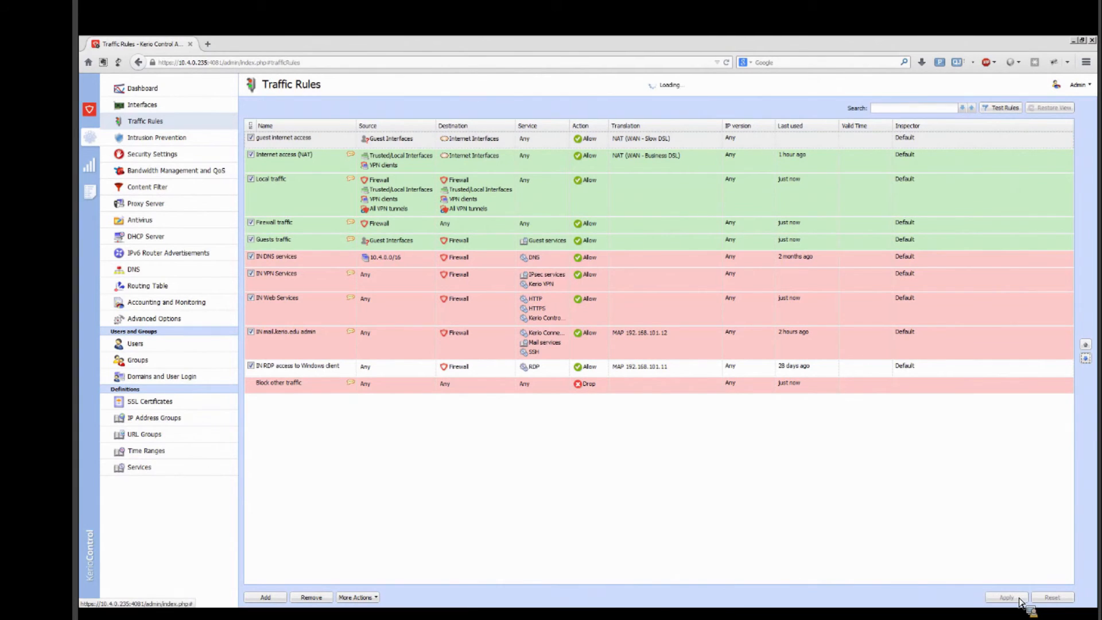
Step: Review the DHCP server scopes and the guest welcome page settings under Domains and User Login
{"action": "left_click", "coordinate": [174, 237]}
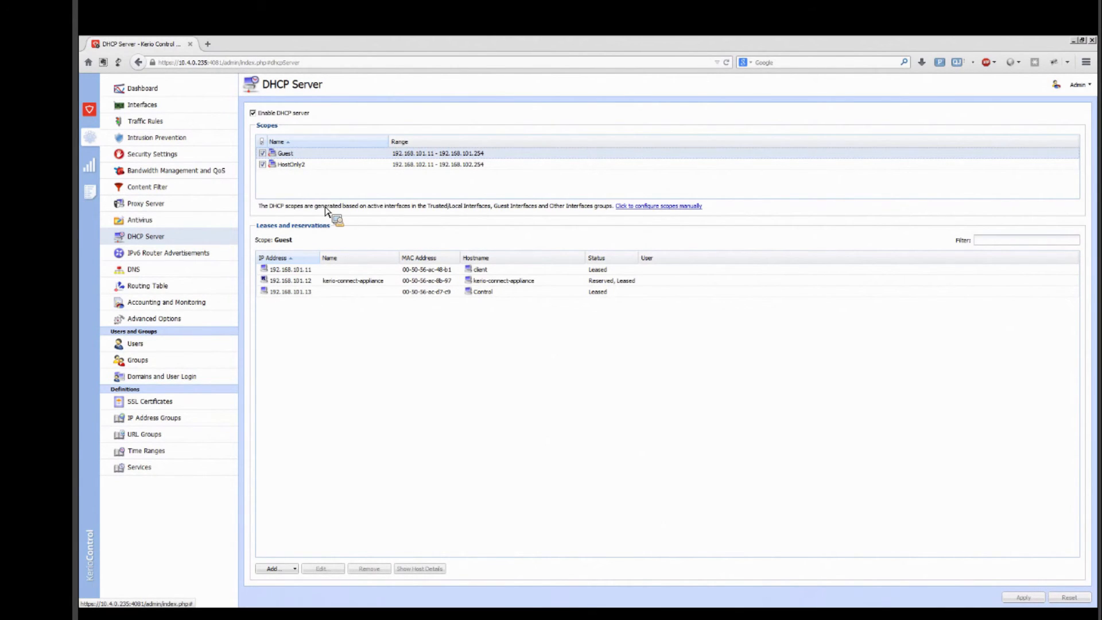
{"action": "left_click", "coordinate": [173, 382]}
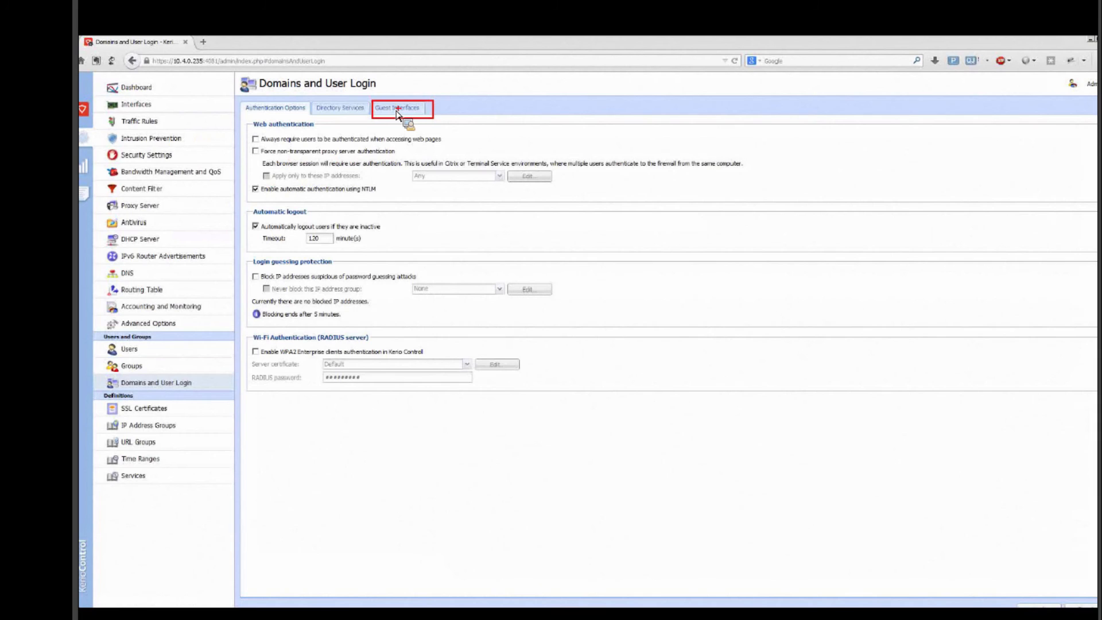
{"action": "left_click", "coordinate": [397, 109]}
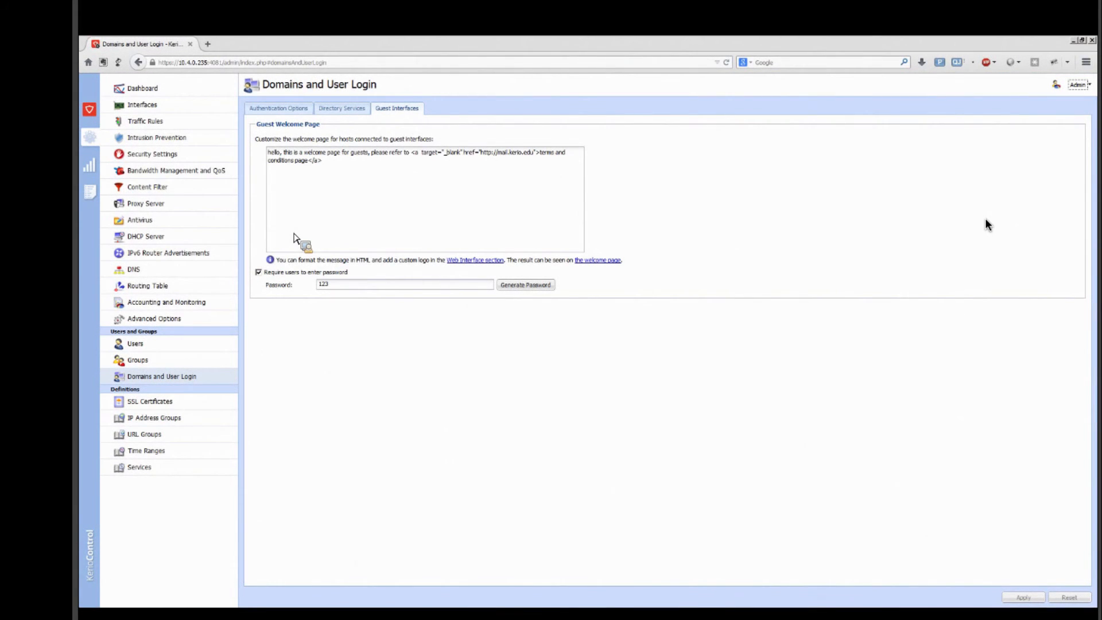
{"action": "left_click", "coordinate": [985, 218]}
{"action": "left_click_drag", "start_coordinate": [404, 82], "coordinate": [465, 82]}
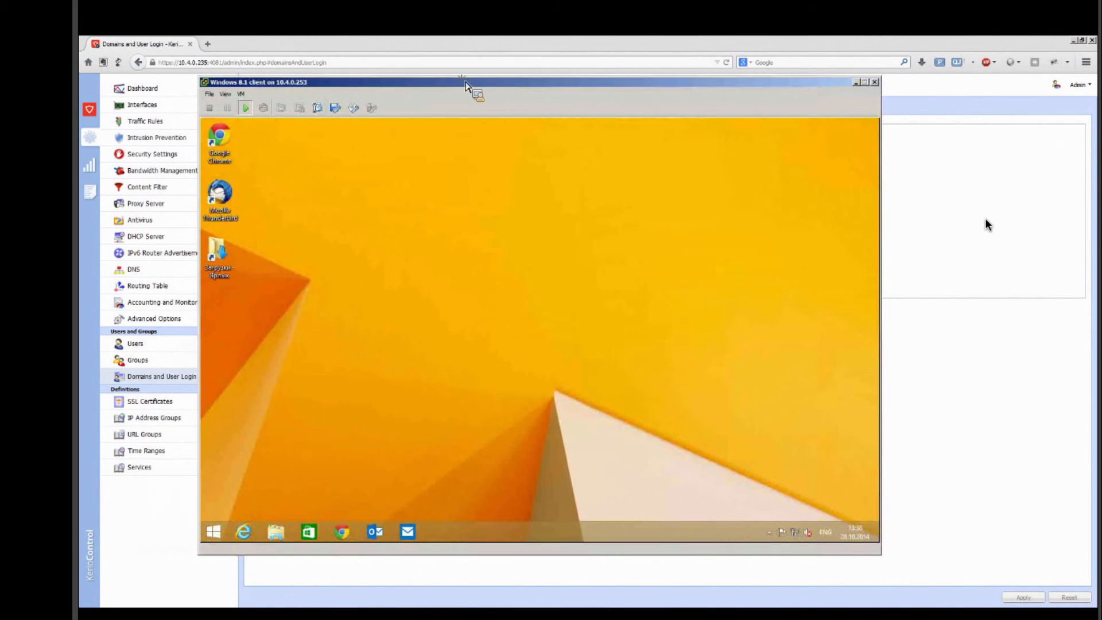
{"action": "left_click", "coordinate": [448, 128]}
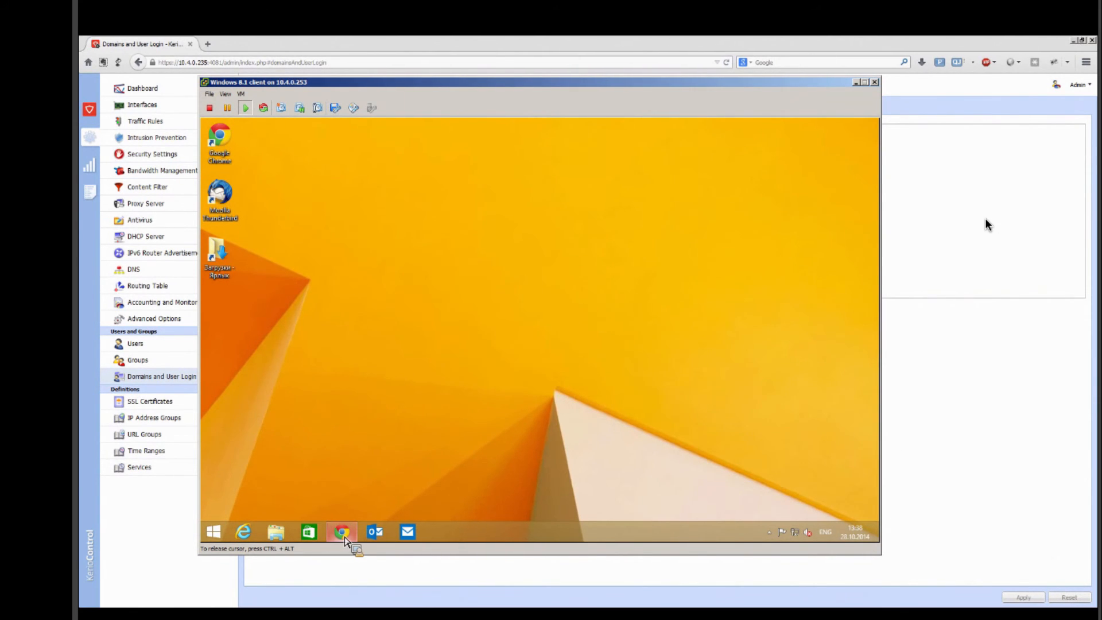
{"action": "left_click", "coordinate": [344, 533]}
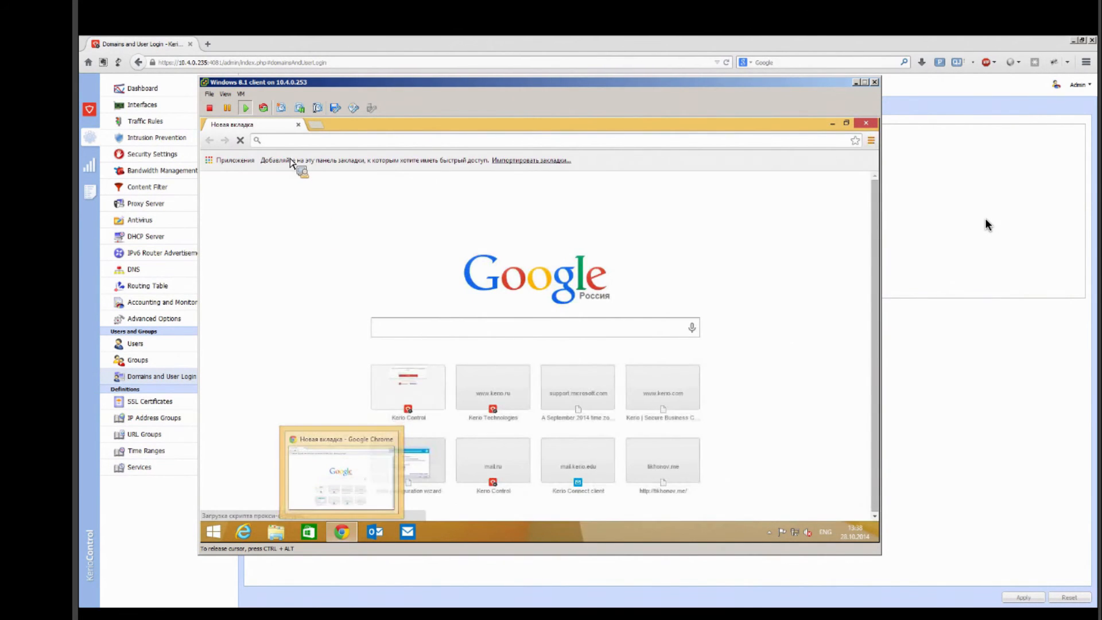
{"action": "type", "text": "www."}
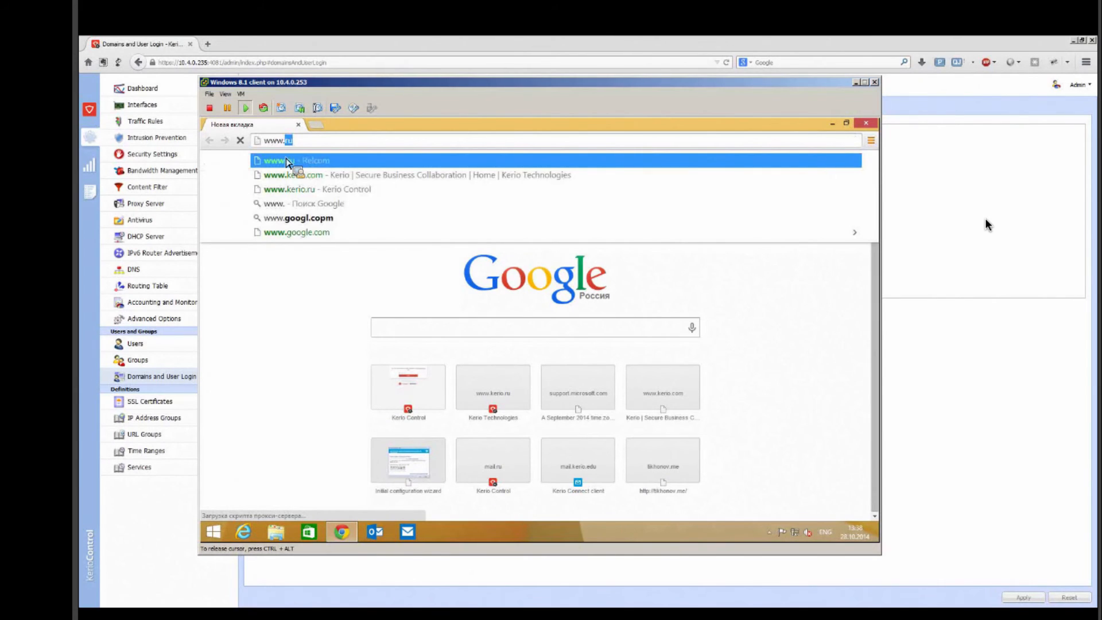
{"action": "type", "text": "kerio.com"}
{"action": "key", "text": "Return"}
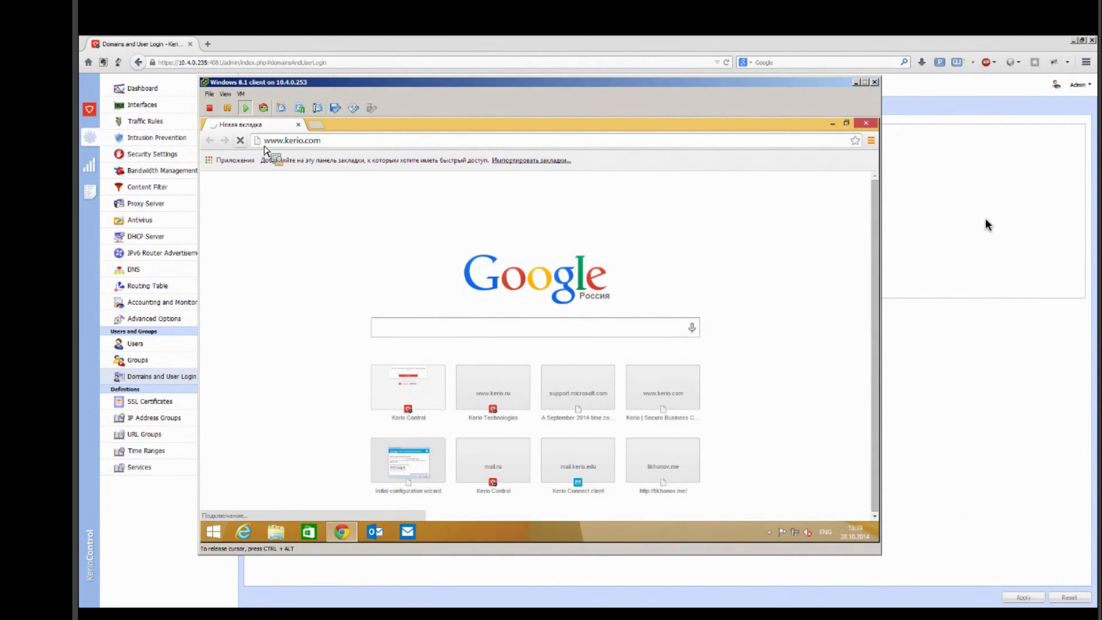
{"action": "left_click", "coordinate": [330, 145]}
{"action": "type", "text": "www.google"}
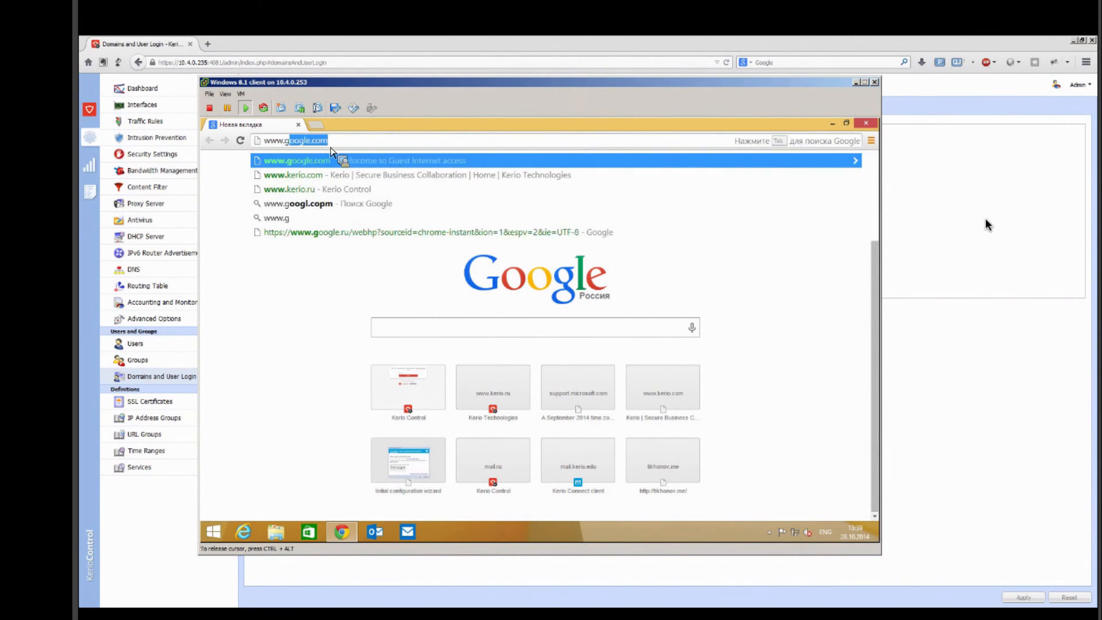
{"action": "key", "text": "Return"}
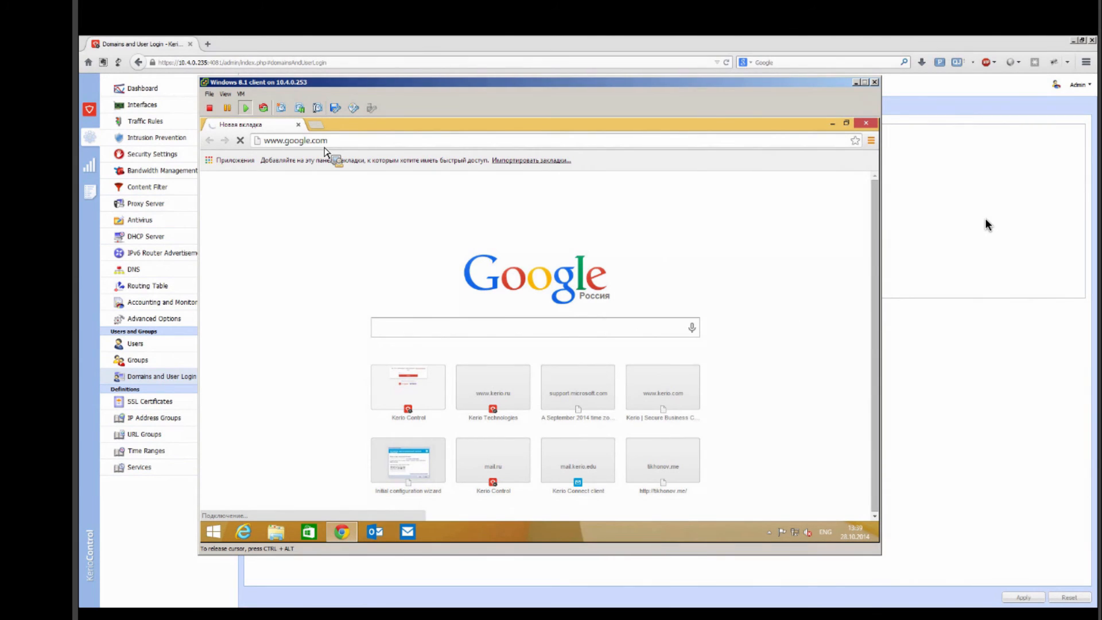
Step: Inspect the connection details of the client's Ethernet adapter, including its IPv4 address, gateway and DNS server
{"action": "left_click", "coordinate": [794, 533]}
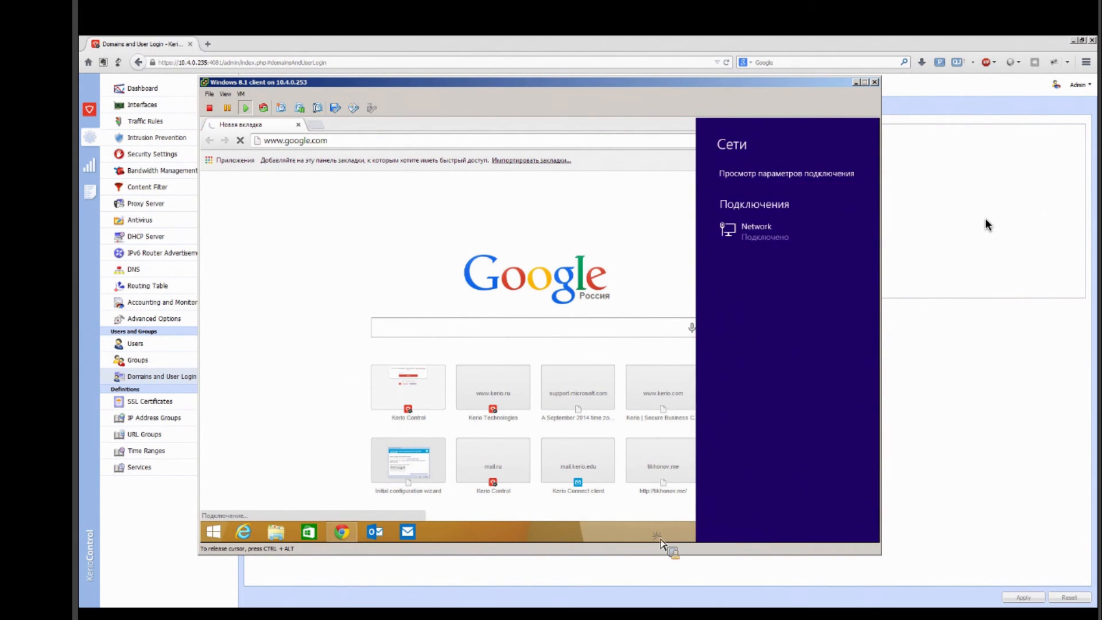
{"action": "left_click", "coordinate": [661, 539]}
{"action": "right_click", "coordinate": [795, 532]}
{"action": "left_click", "coordinate": [797, 523]}
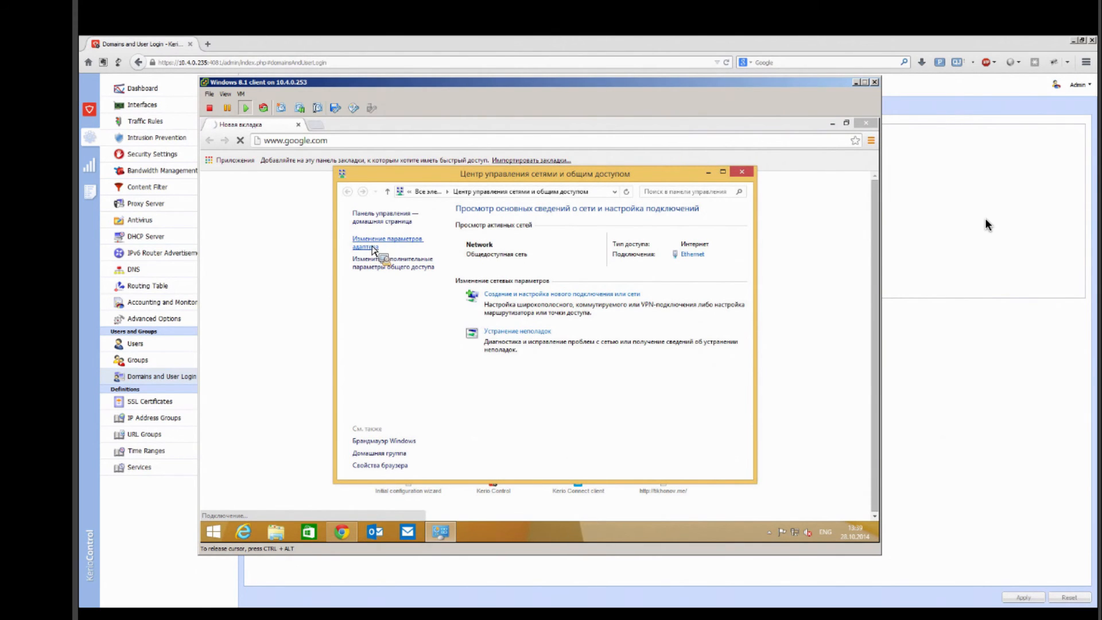
{"action": "left_click", "coordinate": [370, 246]}
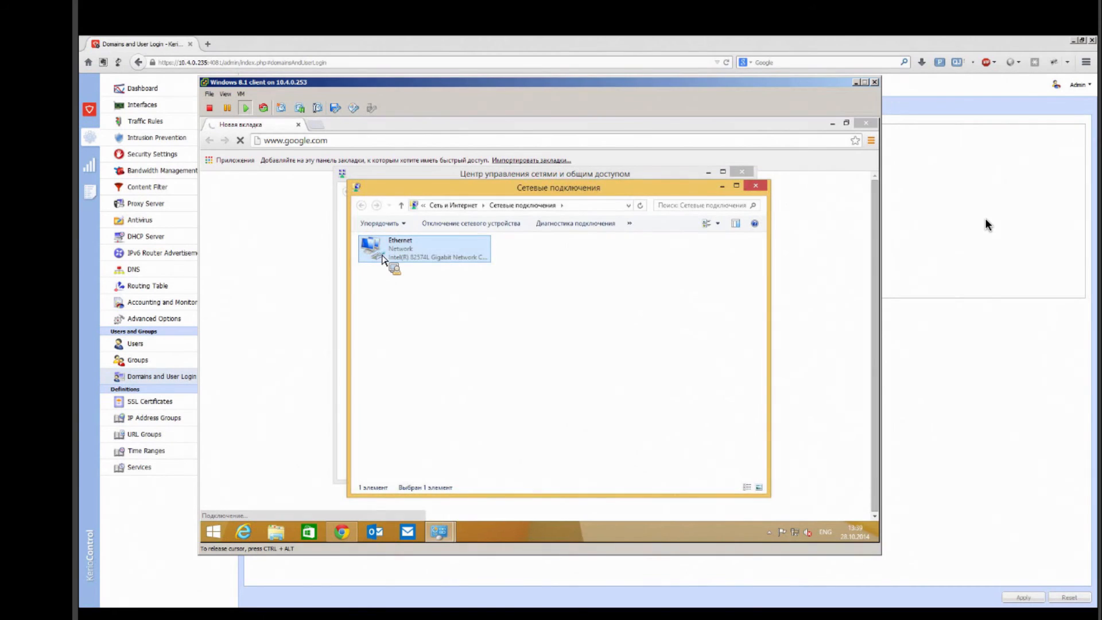
{"action": "double_click", "coordinate": [384, 253]}
{"action": "left_click", "coordinate": [482, 318]}
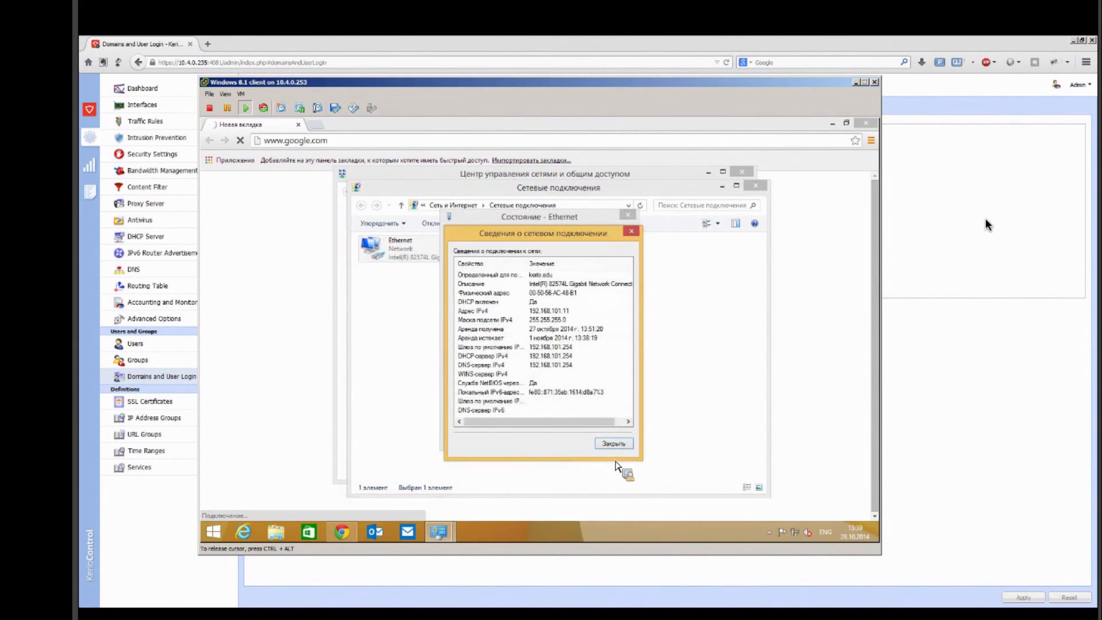
Step: Close the connection details, adapter status, network connections and network sharing windows on the Windows client
{"action": "left_click", "coordinate": [623, 446]}
{"action": "left_click", "coordinate": [610, 438]}
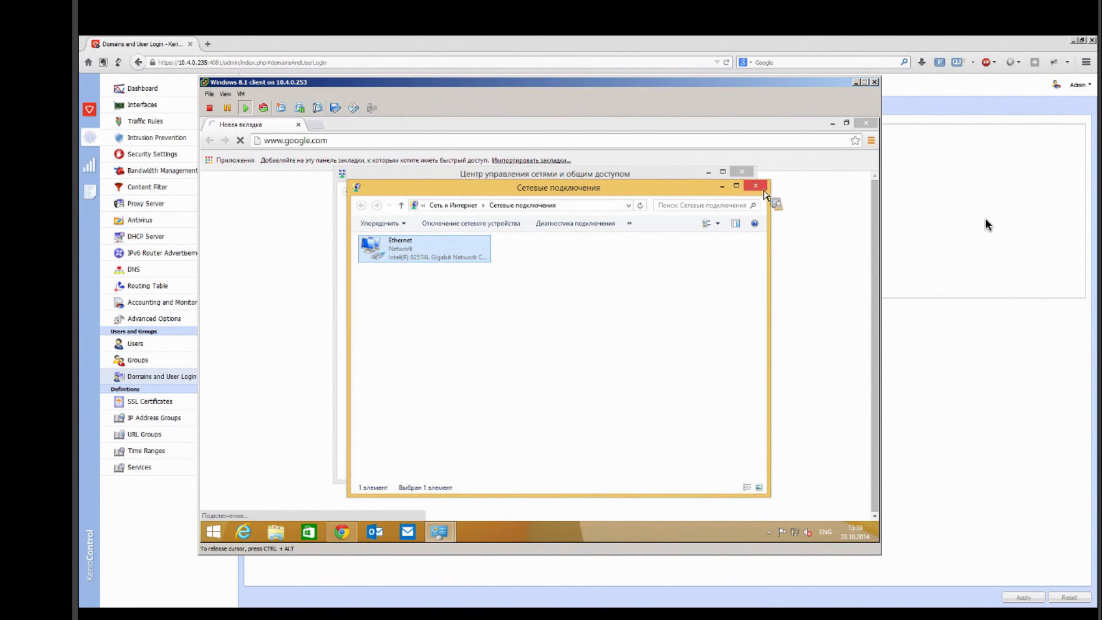
{"action": "left_click", "coordinate": [756, 185]}
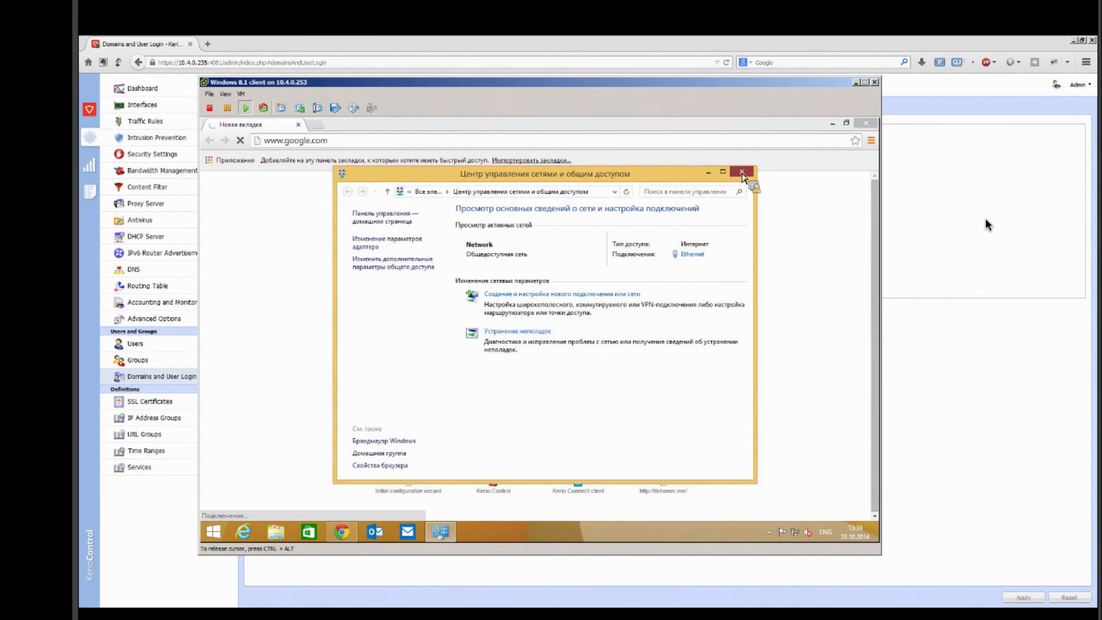
{"action": "left_click", "coordinate": [741, 172]}
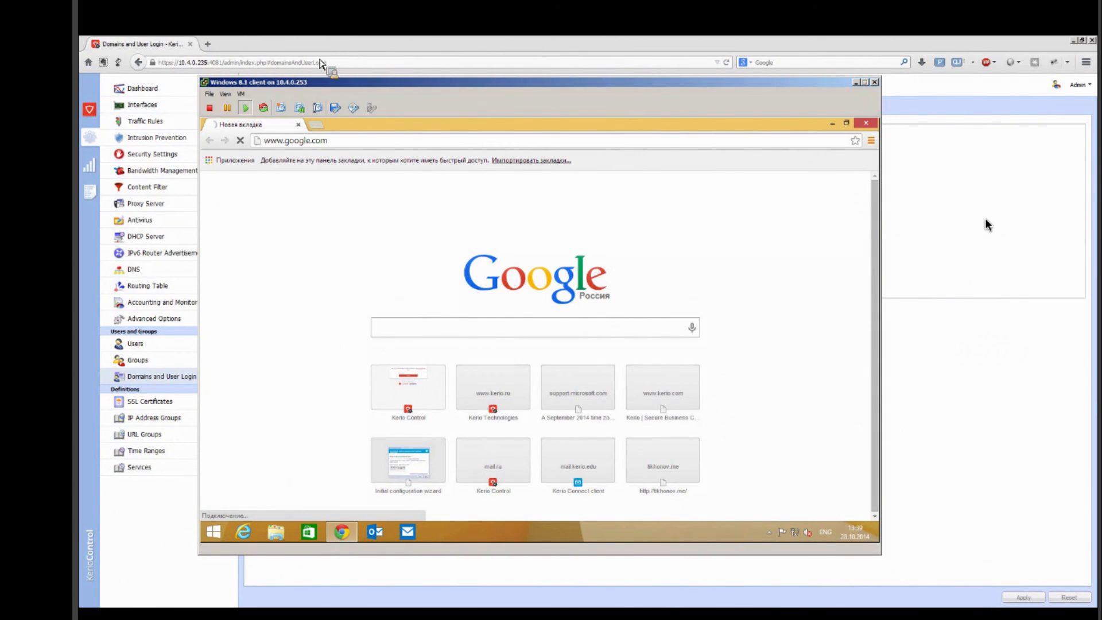
Step: Switch to the Kerio Control administration, move WAN - Slow DSL from Internet Interfaces to Other Interfaces and apply the change
{"action": "left_click", "coordinate": [164, 371]}
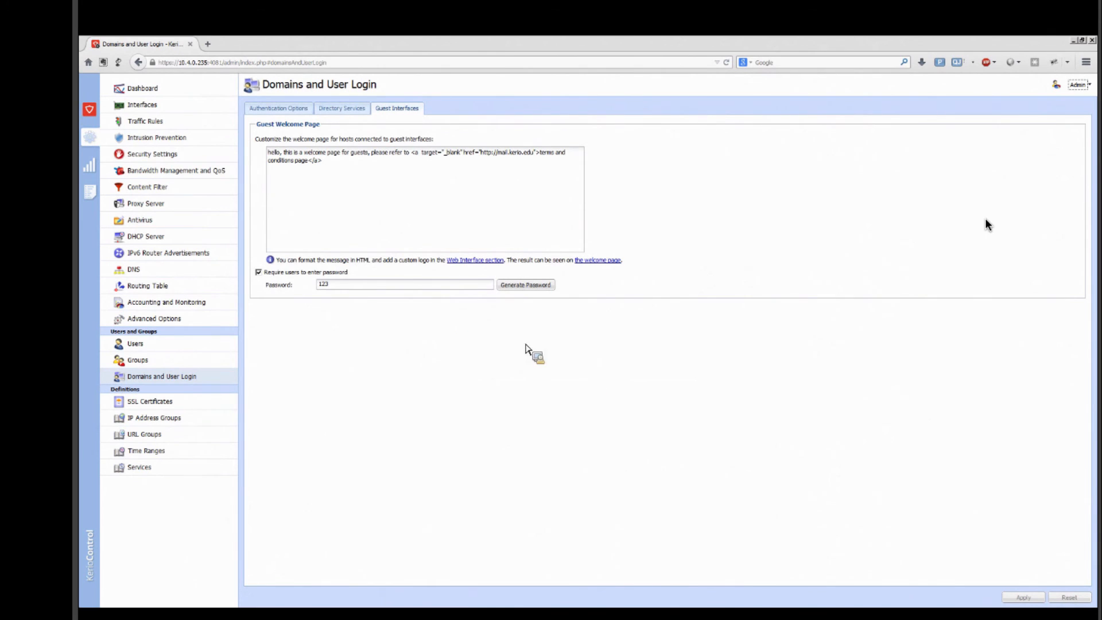
{"action": "left_click", "coordinate": [162, 106]}
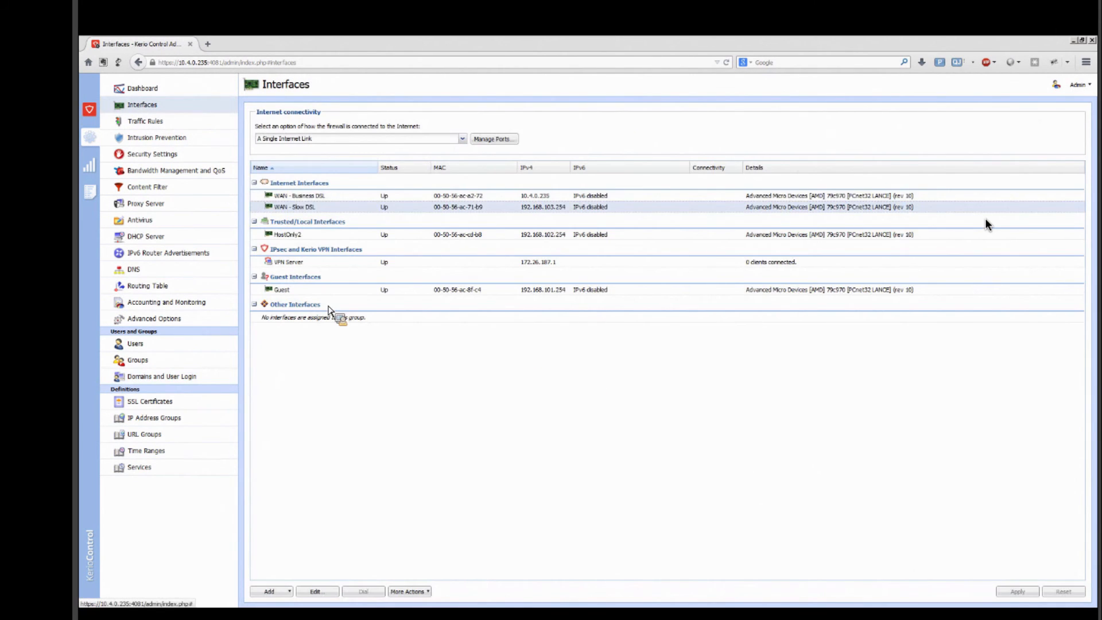
{"action": "left_click_drag", "start_coordinate": [315, 236], "coordinate": [315, 328]}
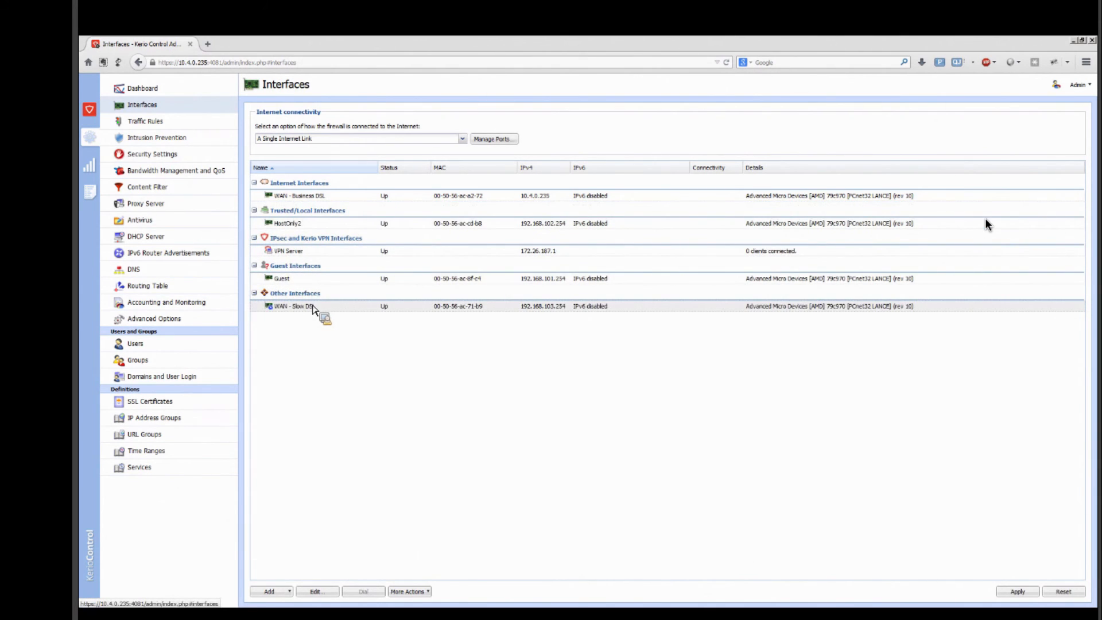
{"action": "left_click", "coordinate": [1029, 595]}
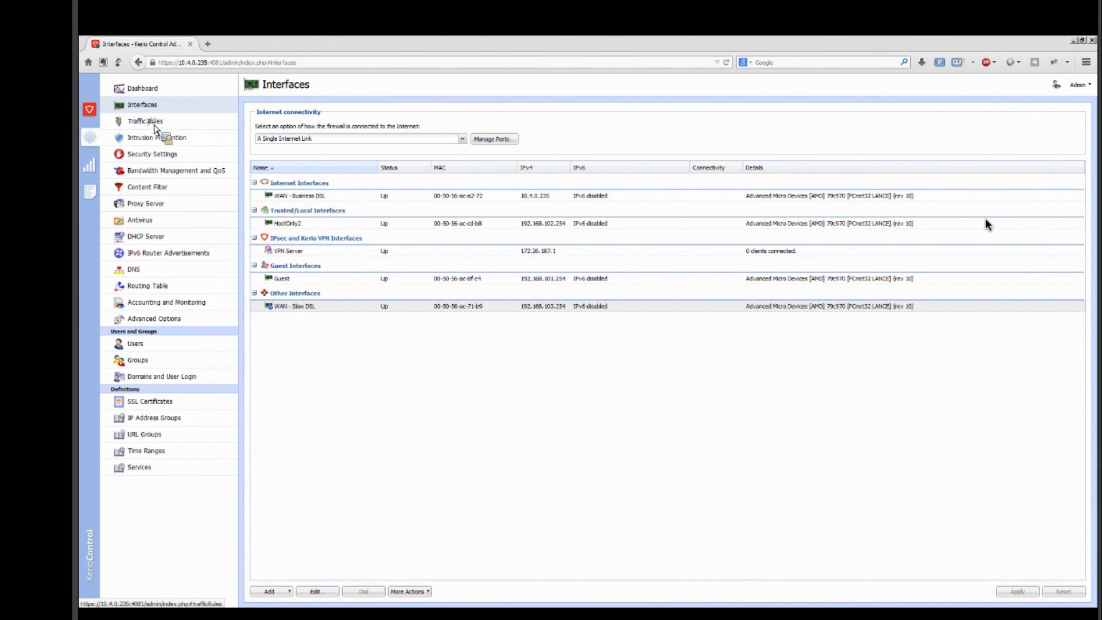
Step: Set the guest internet access traffic rule's translation to NAT with balancing per host and apply it
{"action": "left_click", "coordinate": [150, 121]}
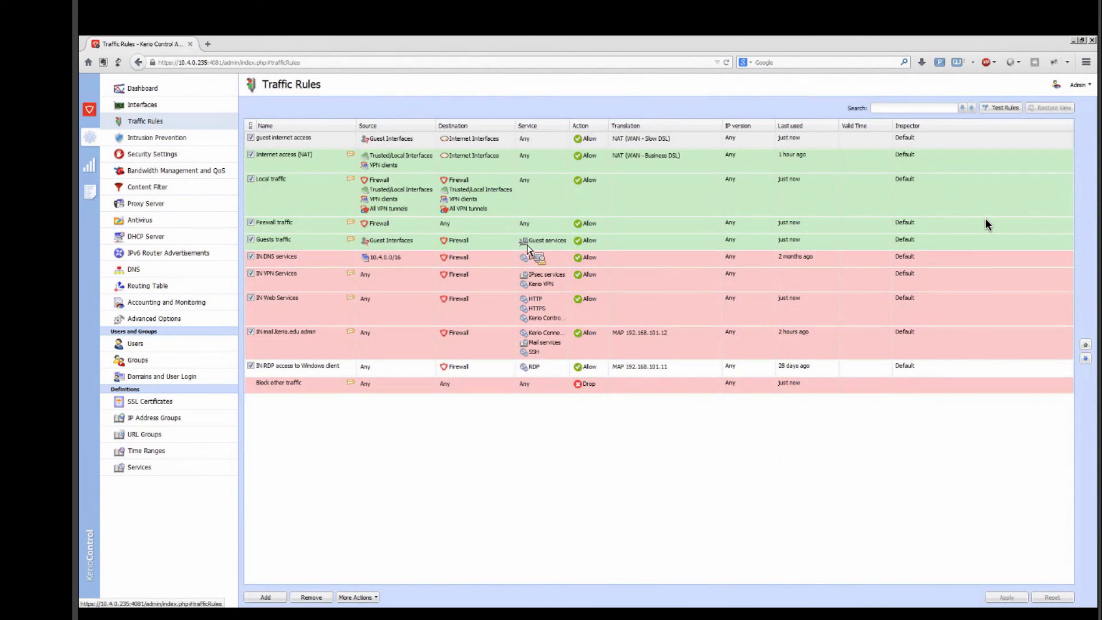
{"action": "left_click", "coordinate": [481, 254]}
{"action": "left_click", "coordinate": [692, 492]}
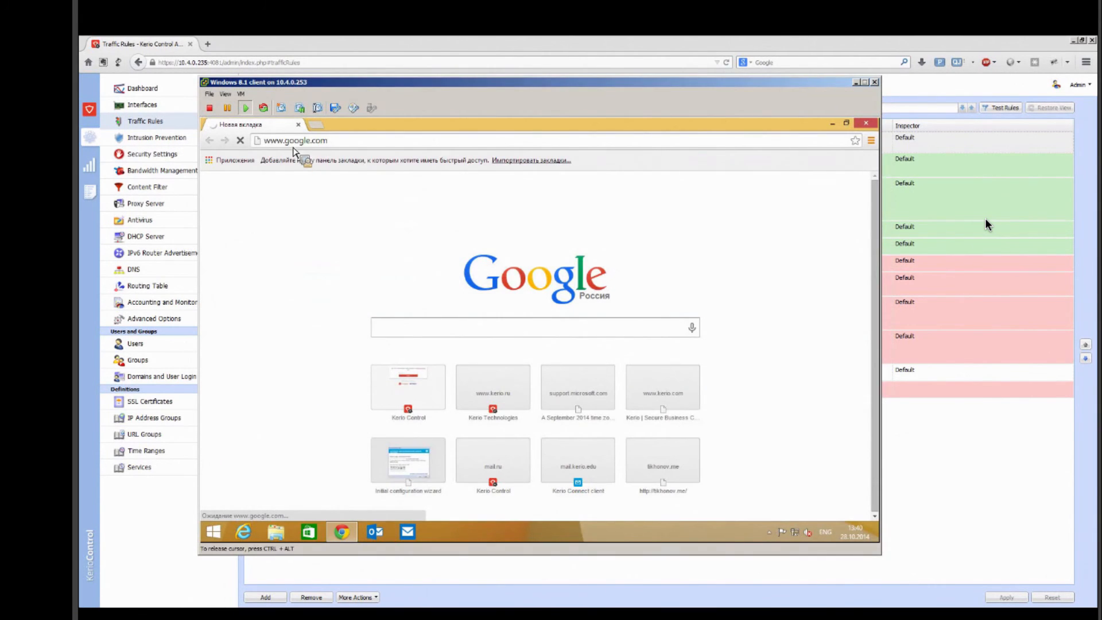
{"action": "left_click", "coordinate": [296, 143]}
{"action": "type", "text": "www.kerio."}
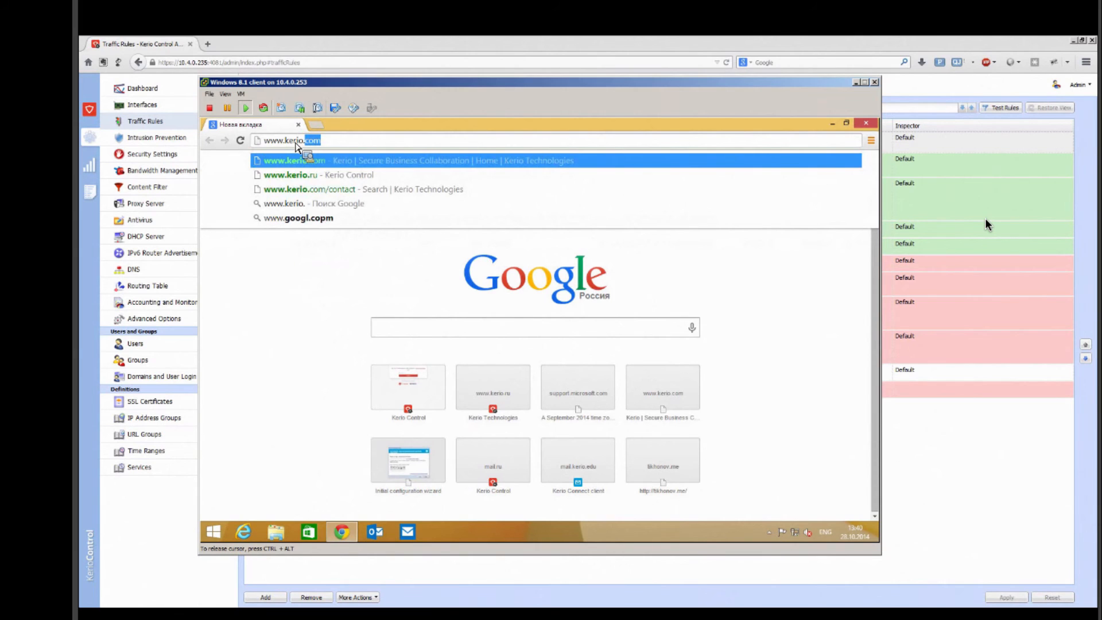
{"action": "key", "text": "Return"}
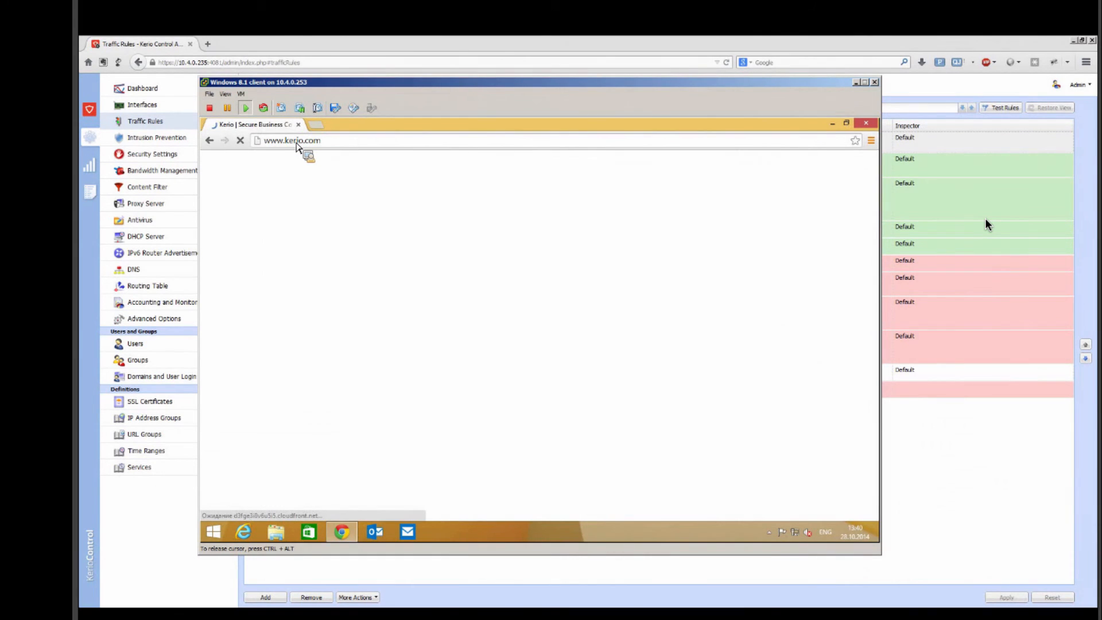
{"action": "left_click", "coordinate": [856, 82]}
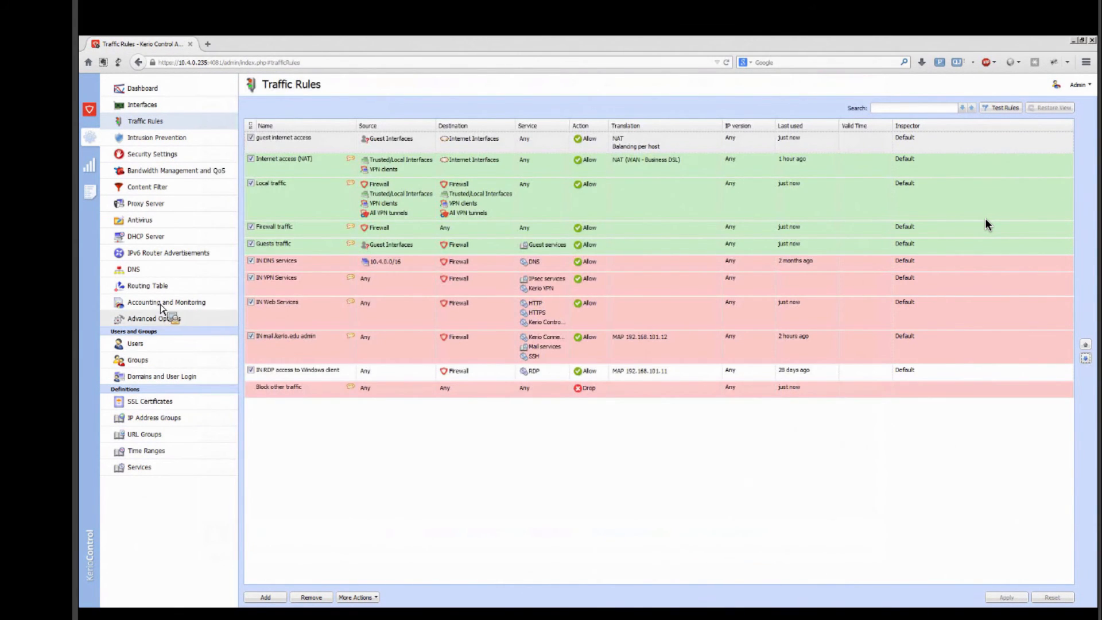
Step: Check the guest interface settings under Domains and User Login and the details of client.kerio.edu in Active Hosts
{"action": "left_click", "coordinate": [158, 377]}
{"action": "left_click", "coordinate": [402, 108]}
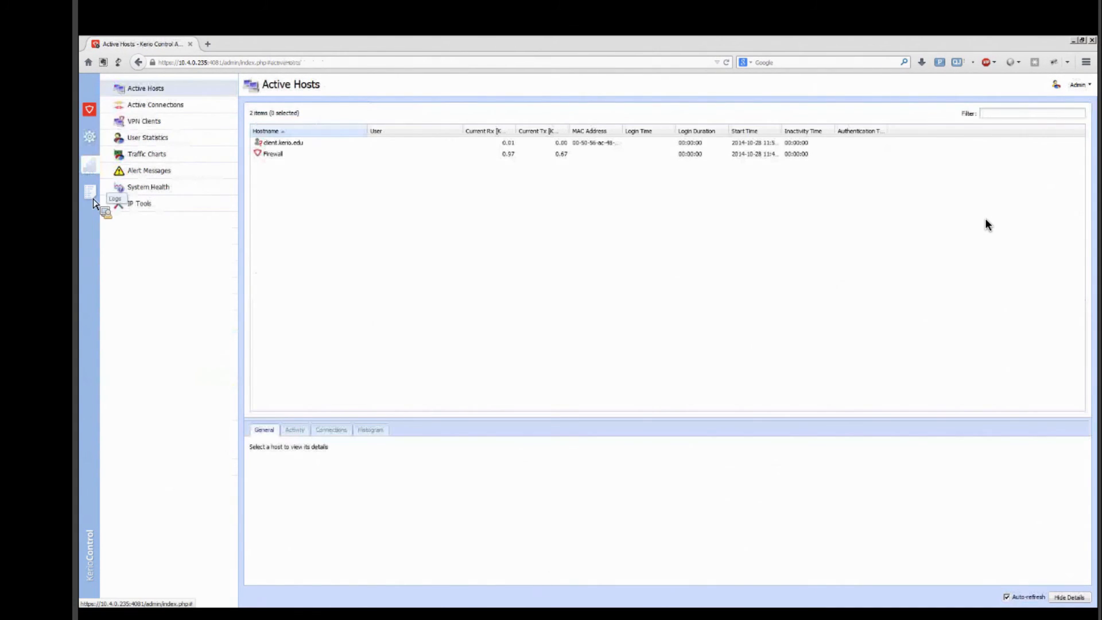
{"action": "left_click", "coordinate": [91, 194]}
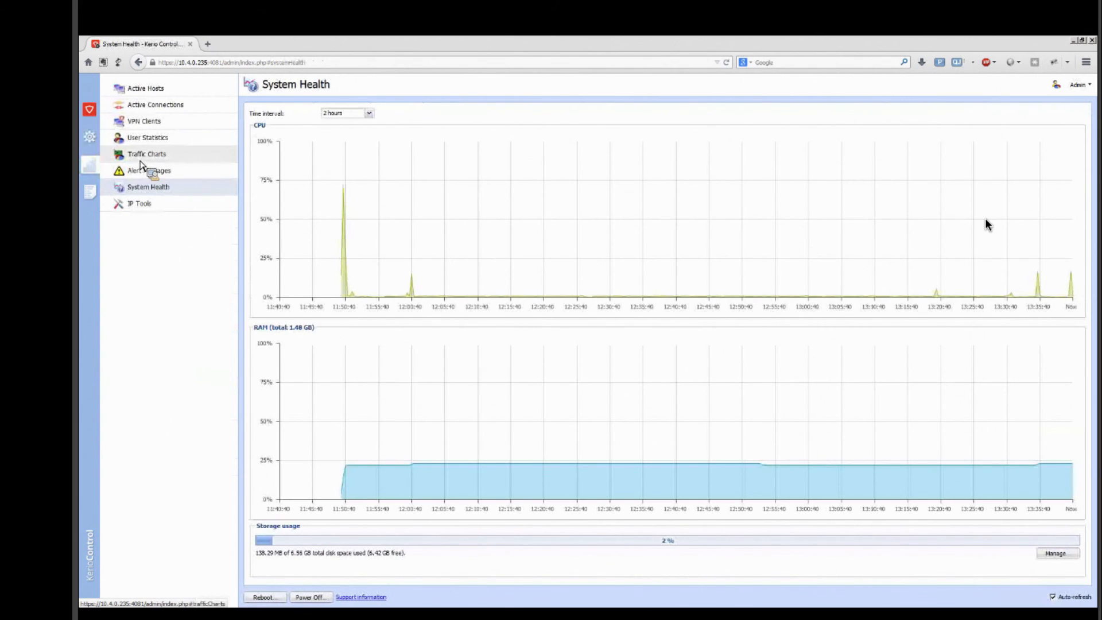
{"action": "left_click", "coordinate": [145, 90]}
{"action": "left_click", "coordinate": [287, 143]}
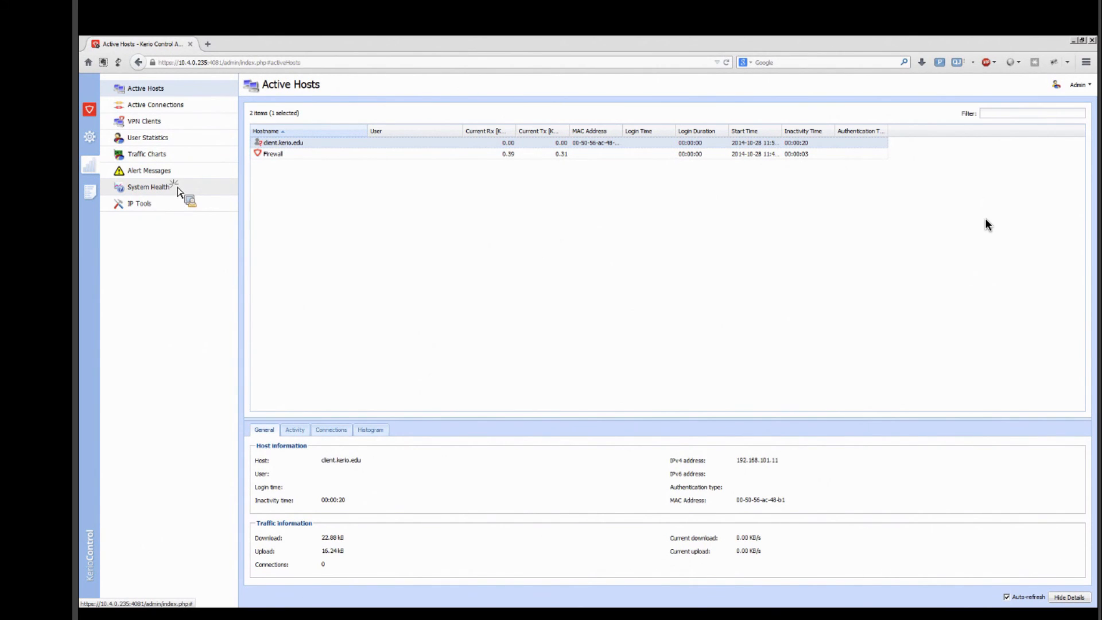
Step: Reboot the firewall from System Health and log back in to the administration
{"action": "left_click", "coordinate": [177, 188]}
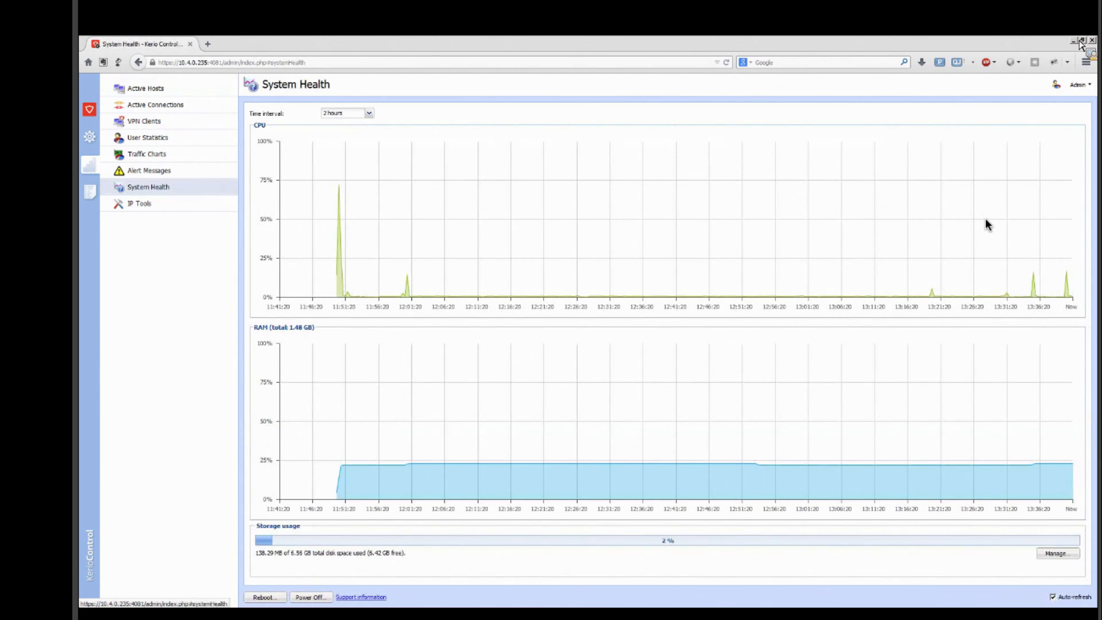
{"action": "left_click", "coordinate": [271, 600]}
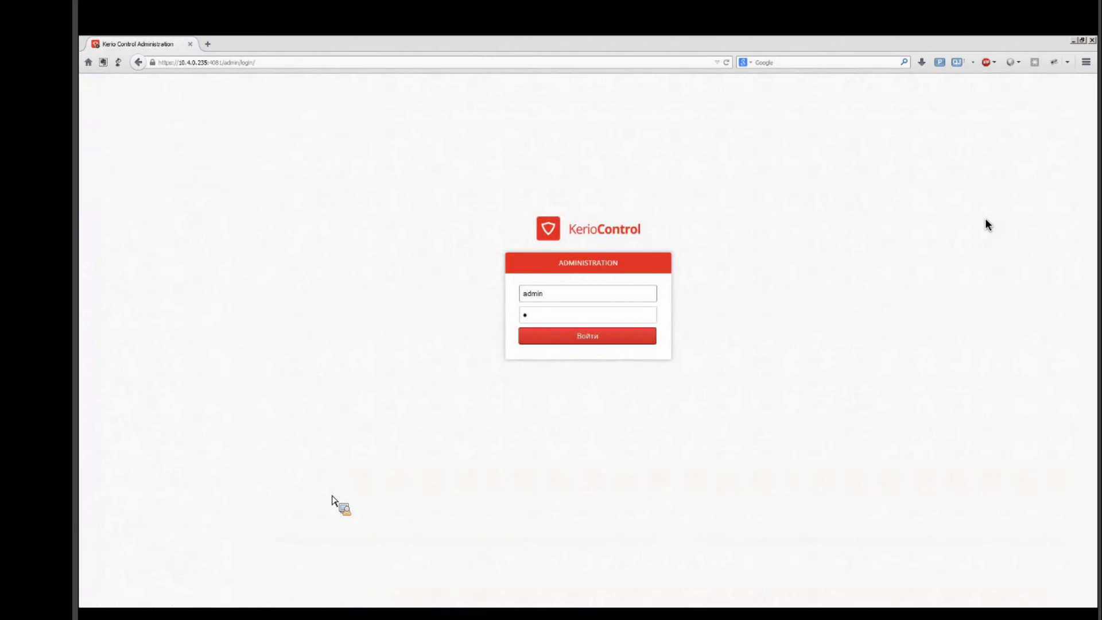
{"action": "left_click", "coordinate": [601, 337]}
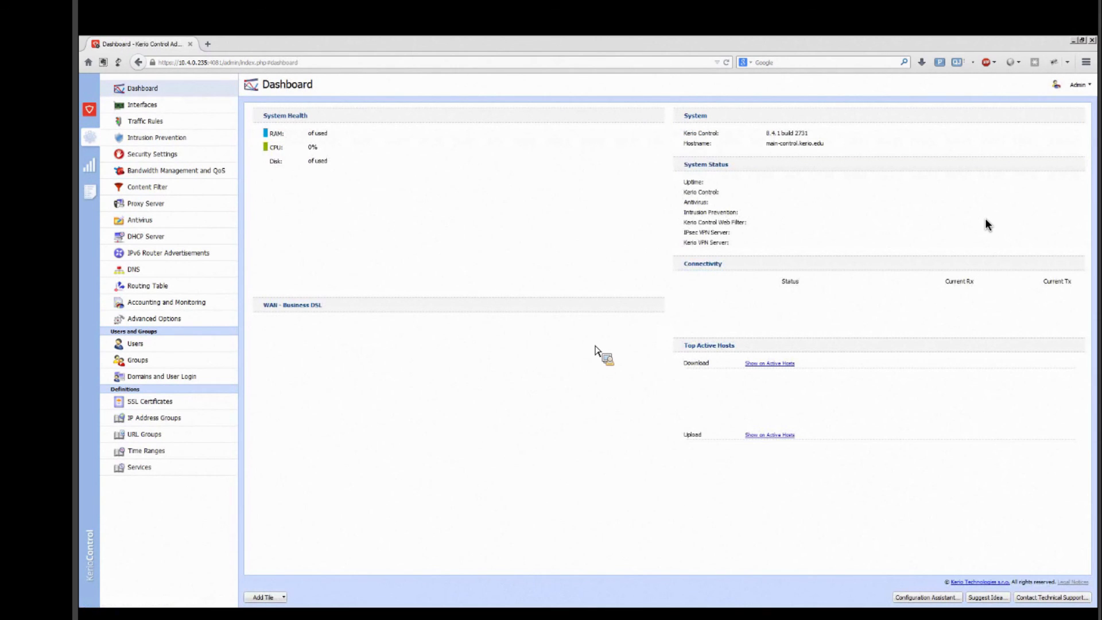
{"action": "key", "text": "alt+Tab"}
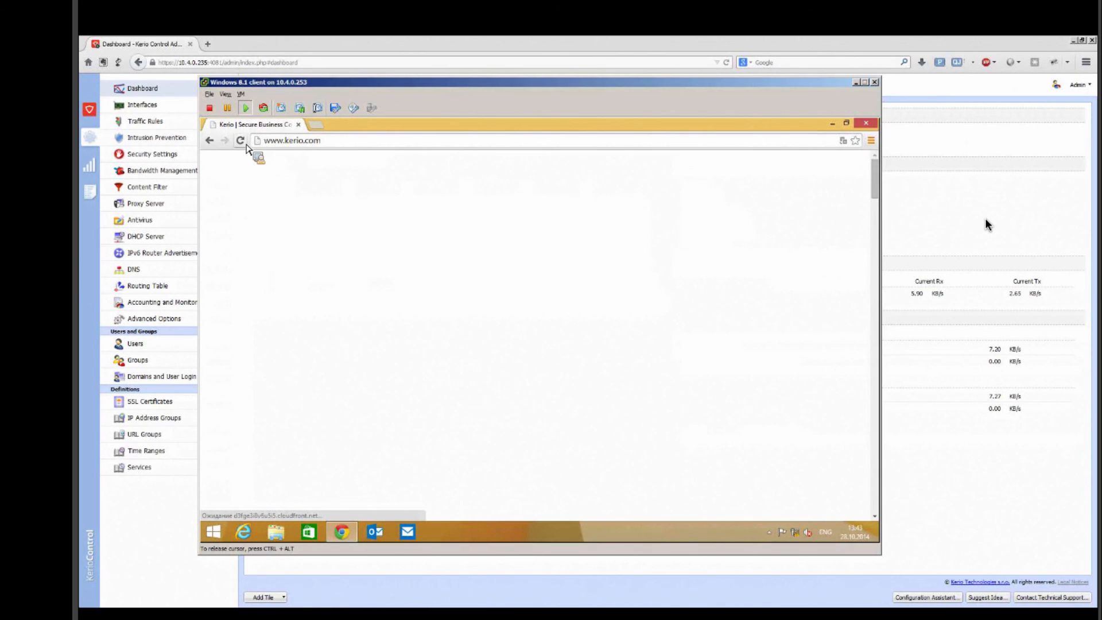
{"action": "left_click", "coordinate": [301, 143]}
{"action": "type", "text": "www."}
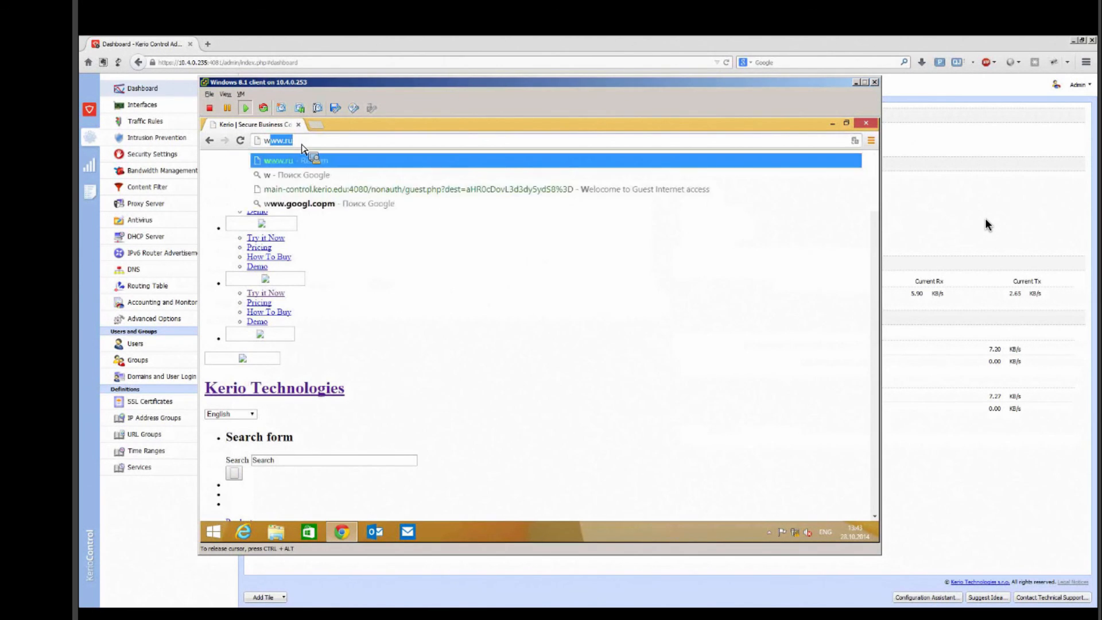
{"action": "type", "text": "goolge.c"}
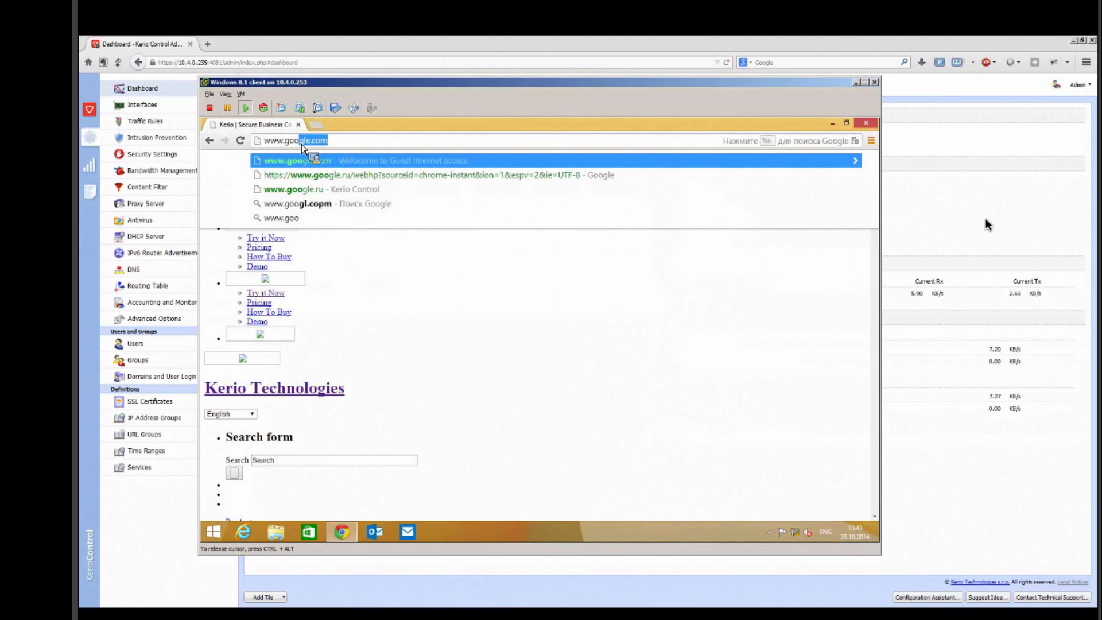
{"action": "type", "text": "om"}
{"action": "key", "text": "Return"}
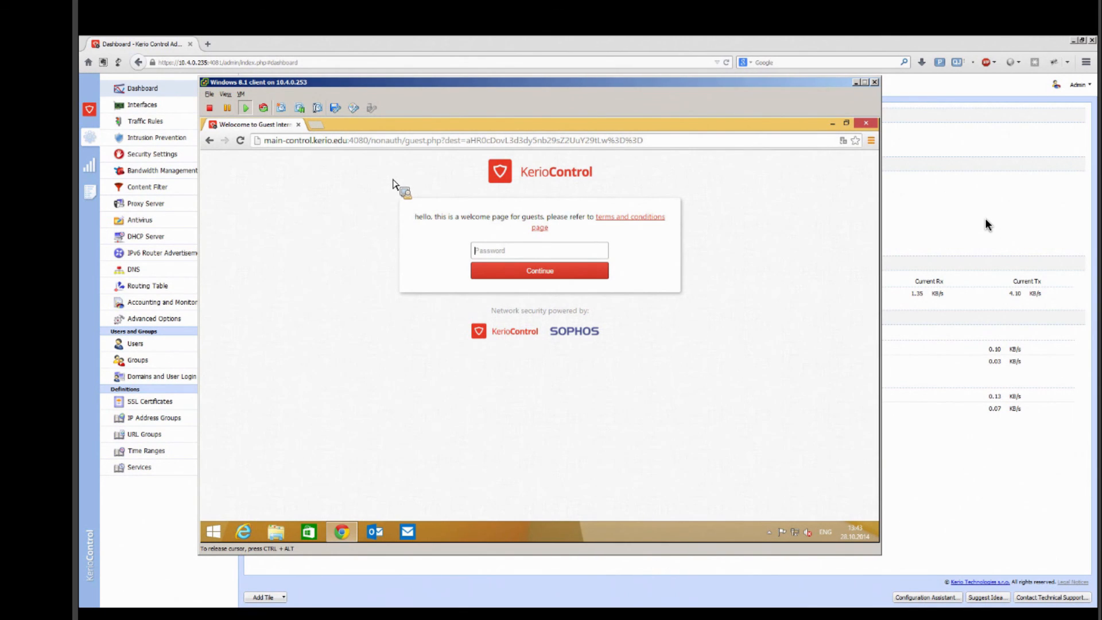
Step: View the linked terms and conditions page, then enter the guest password on the welcome page and continue
{"action": "left_click", "coordinate": [620, 219]}
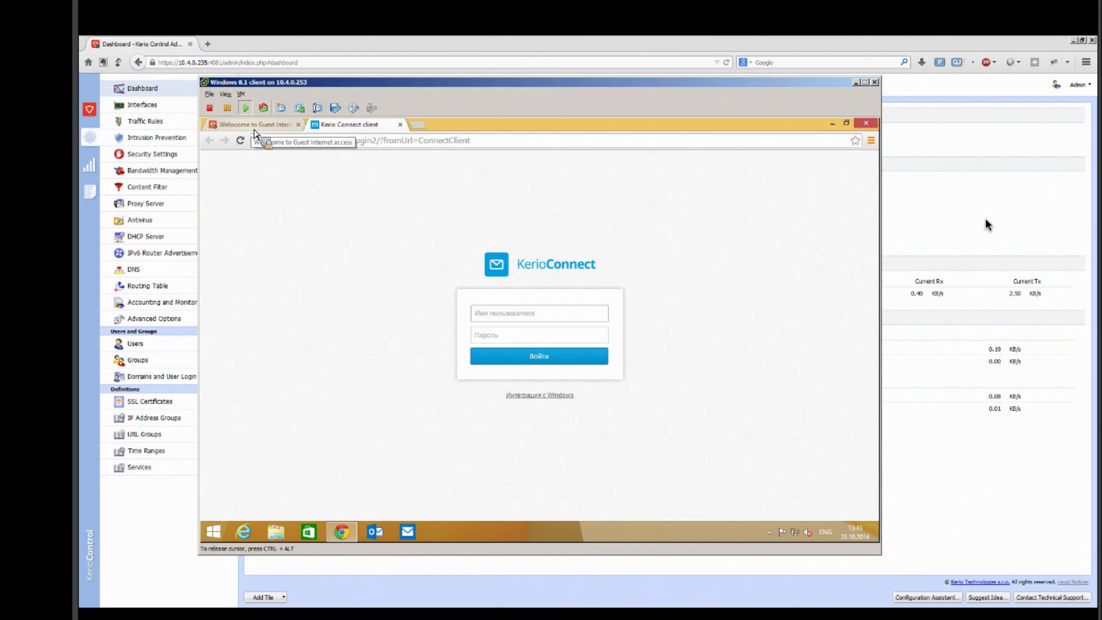
{"action": "left_click", "coordinate": [254, 127]}
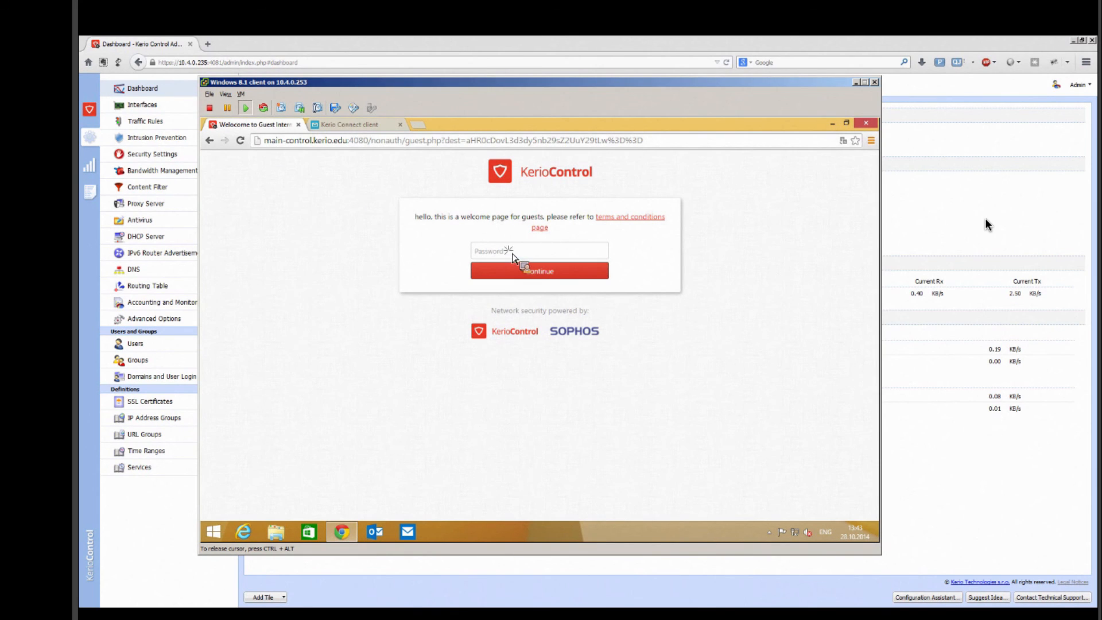
{"action": "left_click", "coordinate": [496, 255]}
{"action": "type", "text": "***"}
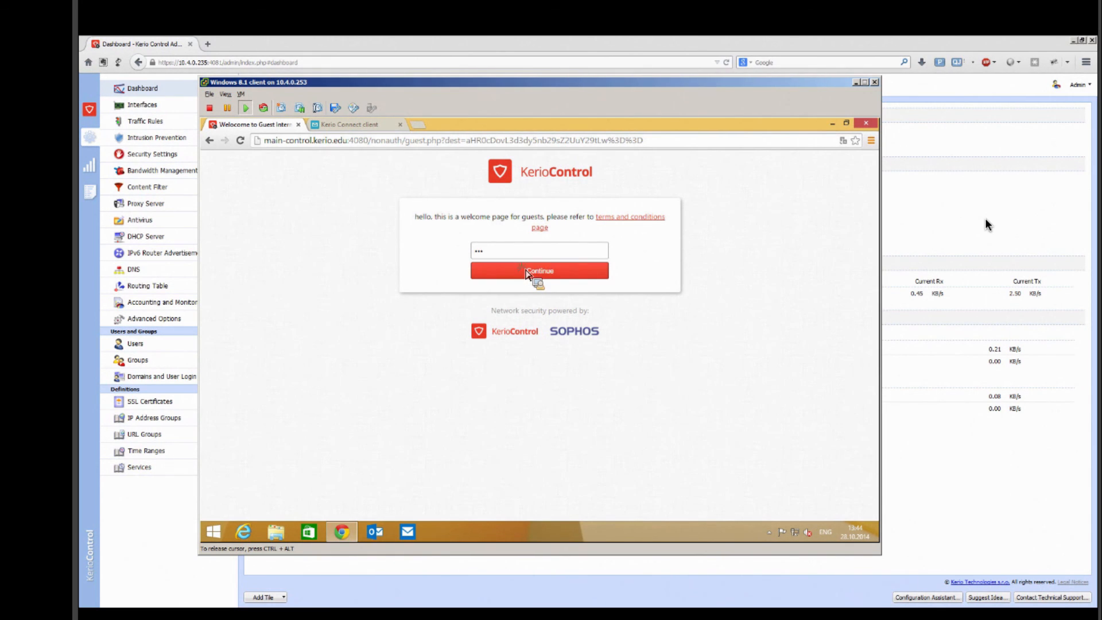
{"action": "left_click", "coordinate": [527, 272]}
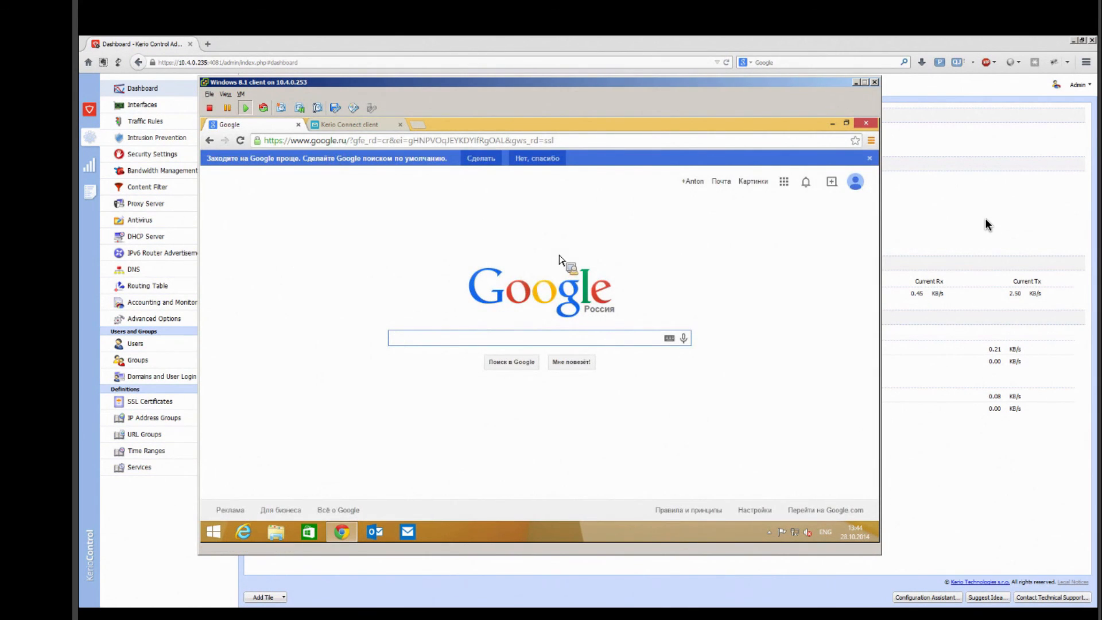
Step: Switch back to the Kerio Control administration and examine the guest host client.kerio.edu in Active Hosts
{"action": "left_click", "coordinate": [856, 82]}
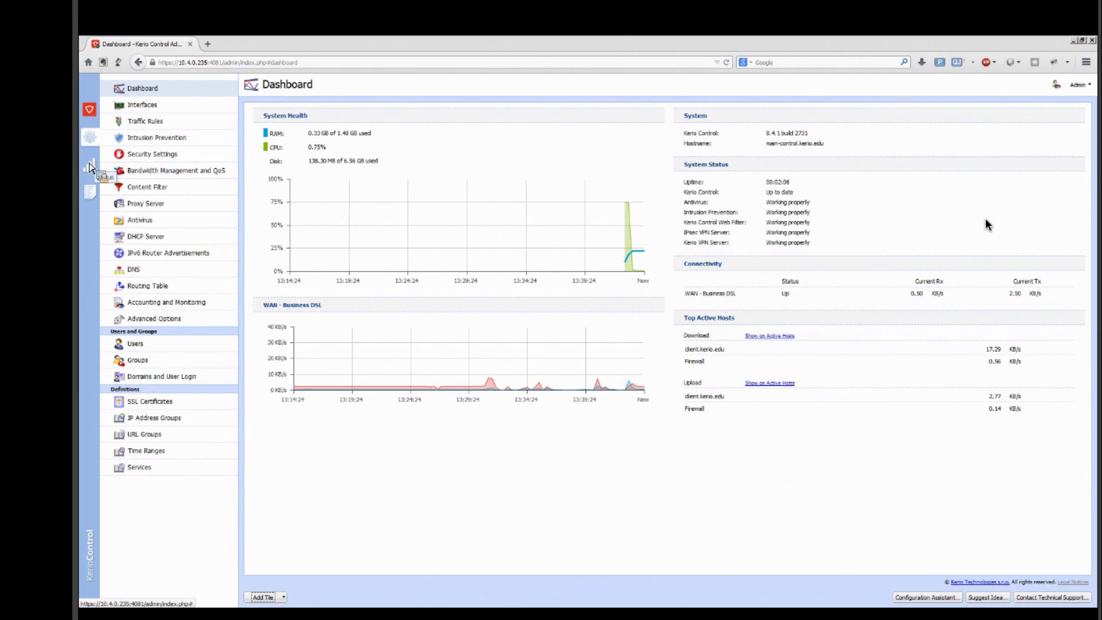
{"action": "left_click", "coordinate": [86, 167]}
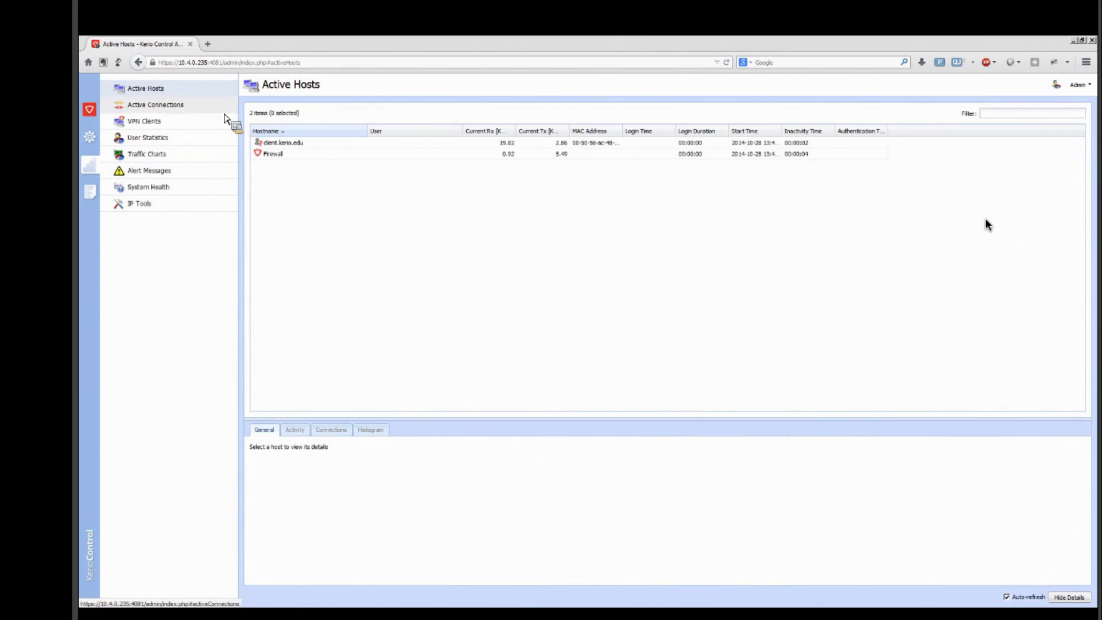
{"action": "left_click", "coordinate": [374, 147]}
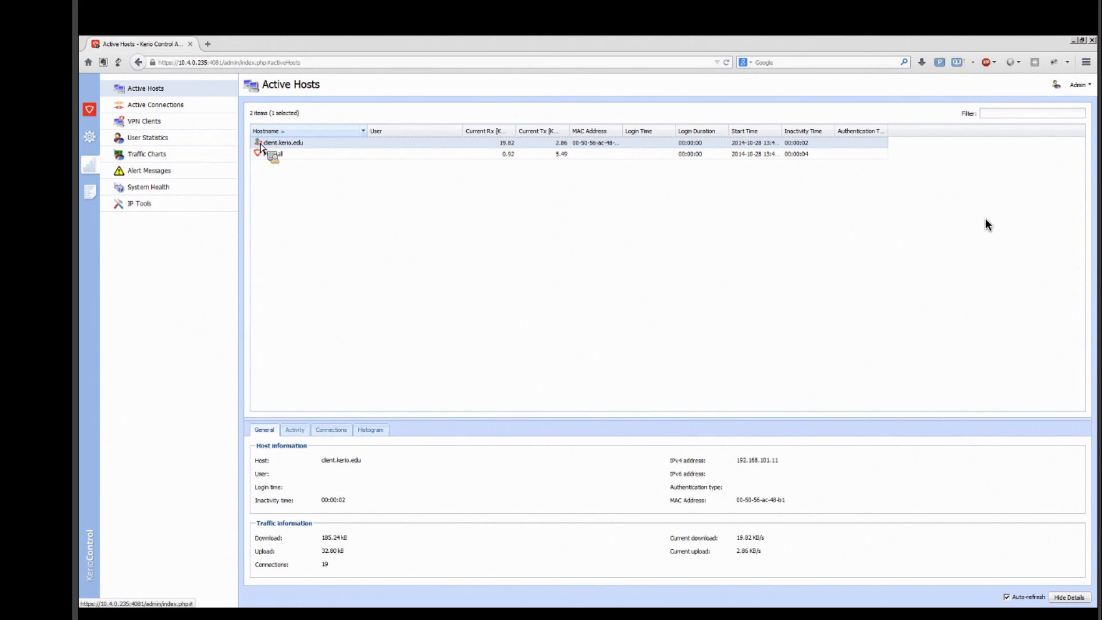
{"action": "key", "text": "ctrl+1"}
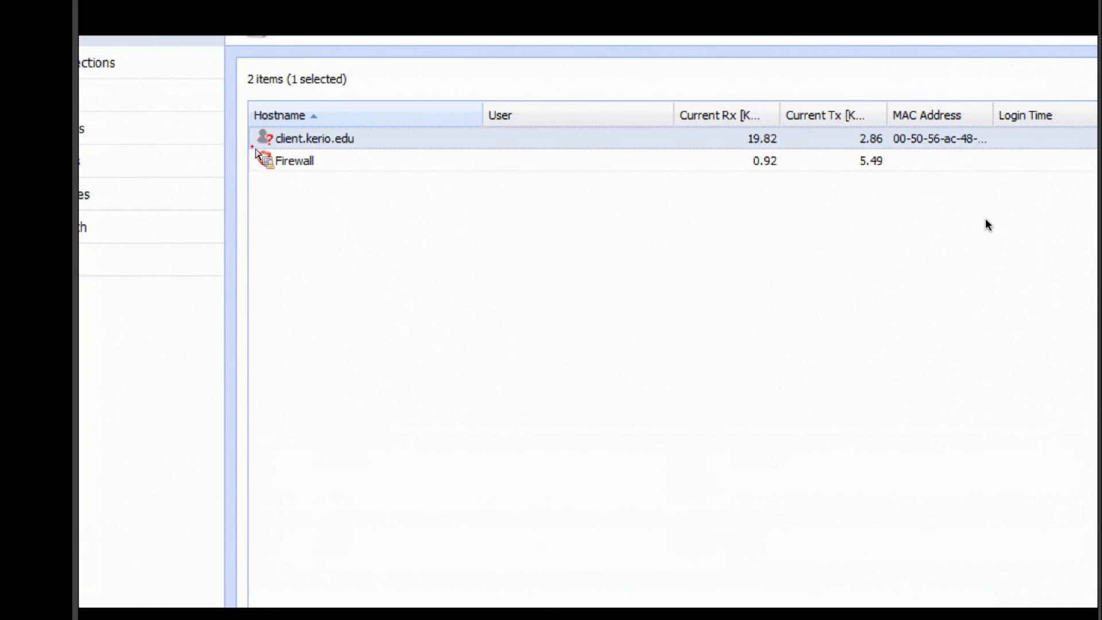
{"action": "left_click", "coordinate": [255, 148]}
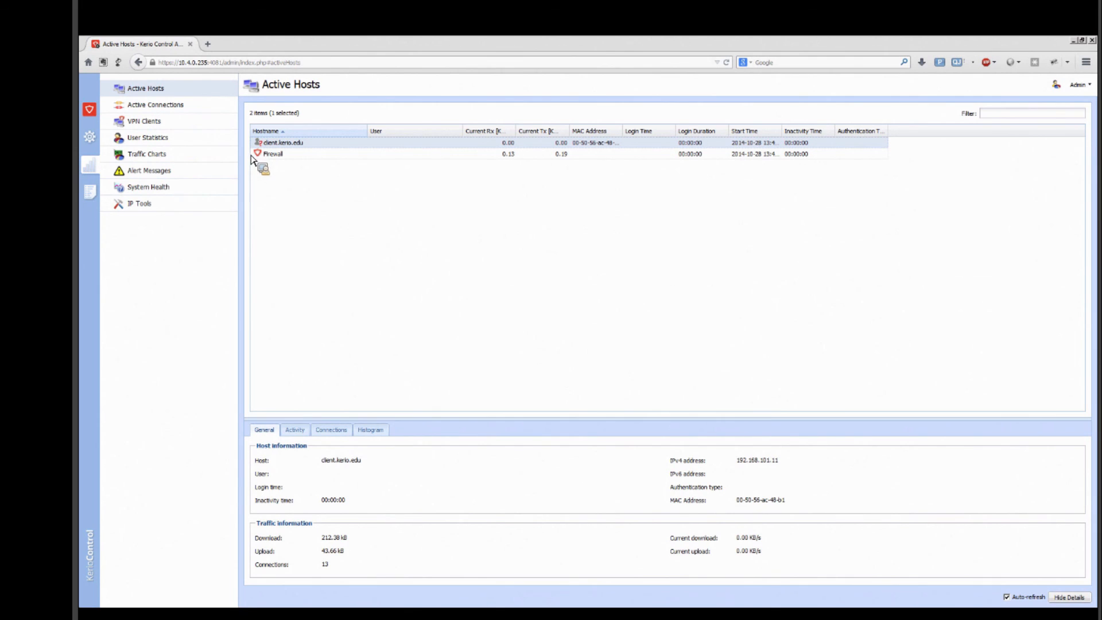
Step: In Domains and User Login, enable WPA2 Enterprise clients authentication in Kerio Control with the Default server certificate
{"action": "left_click", "coordinate": [94, 144]}
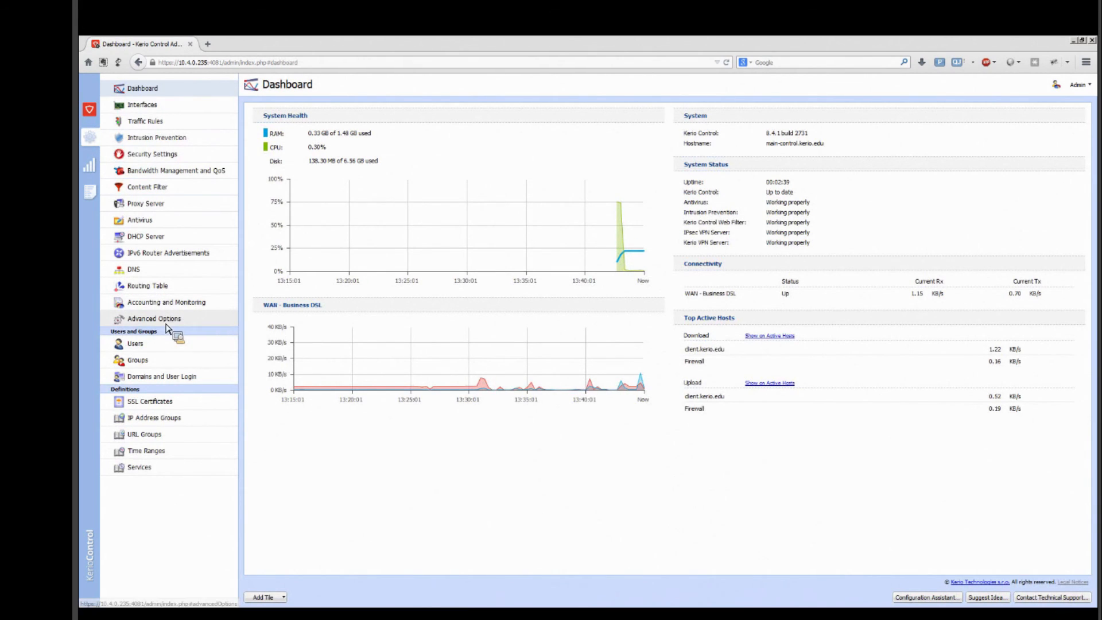
{"action": "left_click", "coordinate": [163, 379]}
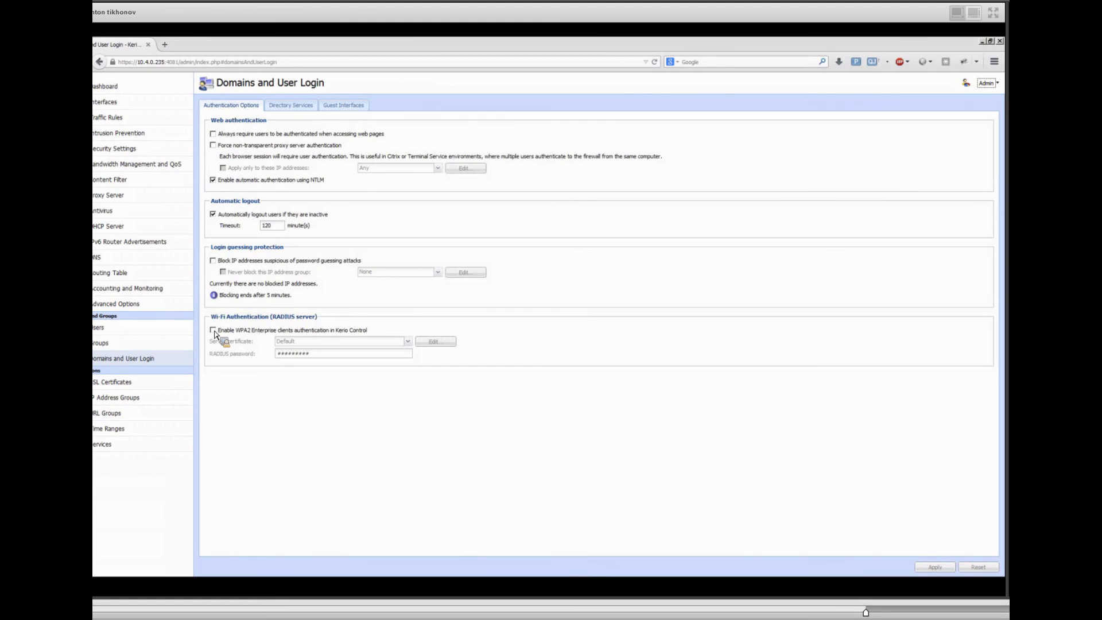
{"action": "left_click", "coordinate": [213, 330]}
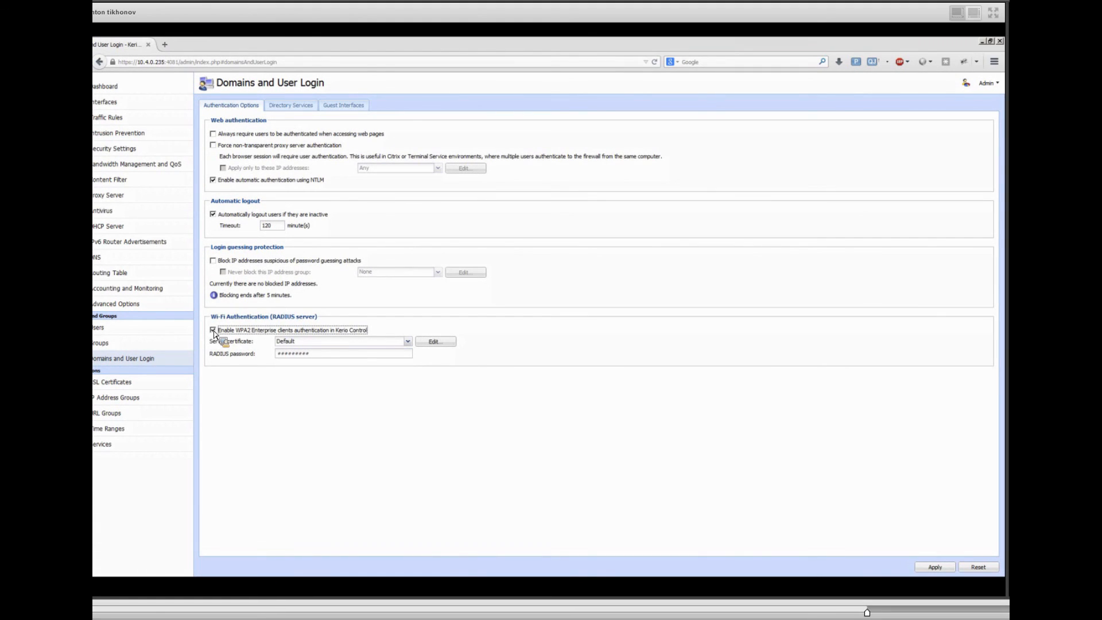
{"action": "left_click", "coordinate": [408, 341]}
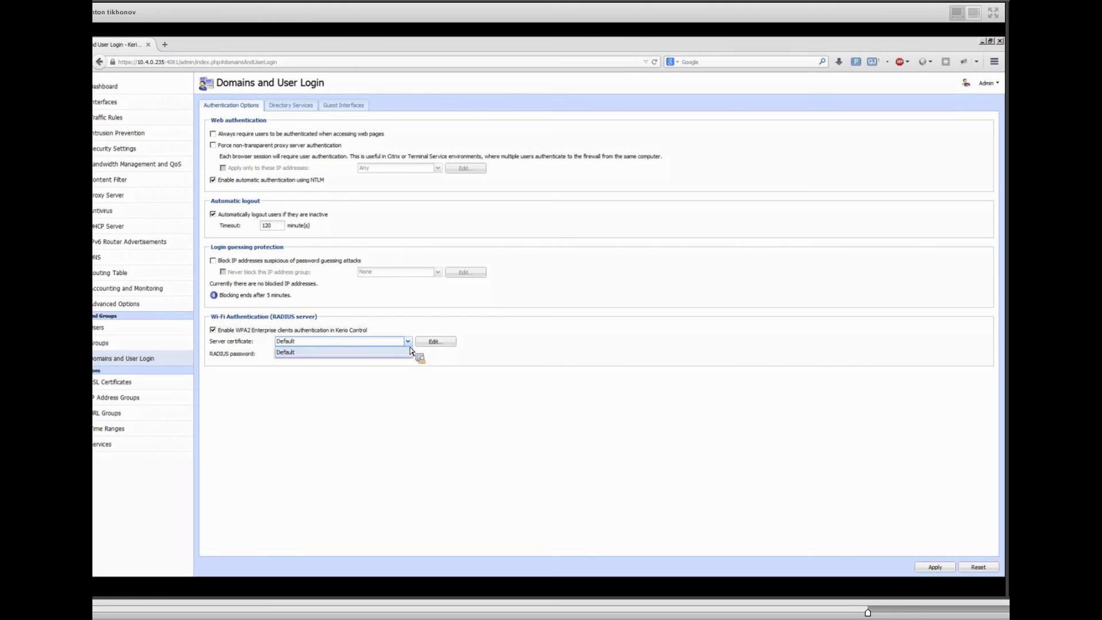
{"action": "left_click", "coordinate": [411, 352]}
Step: View the certificates available for the RADIUS server, close the list without changes, and activate the RADIUS password field
{"action": "left_click", "coordinate": [426, 343]}
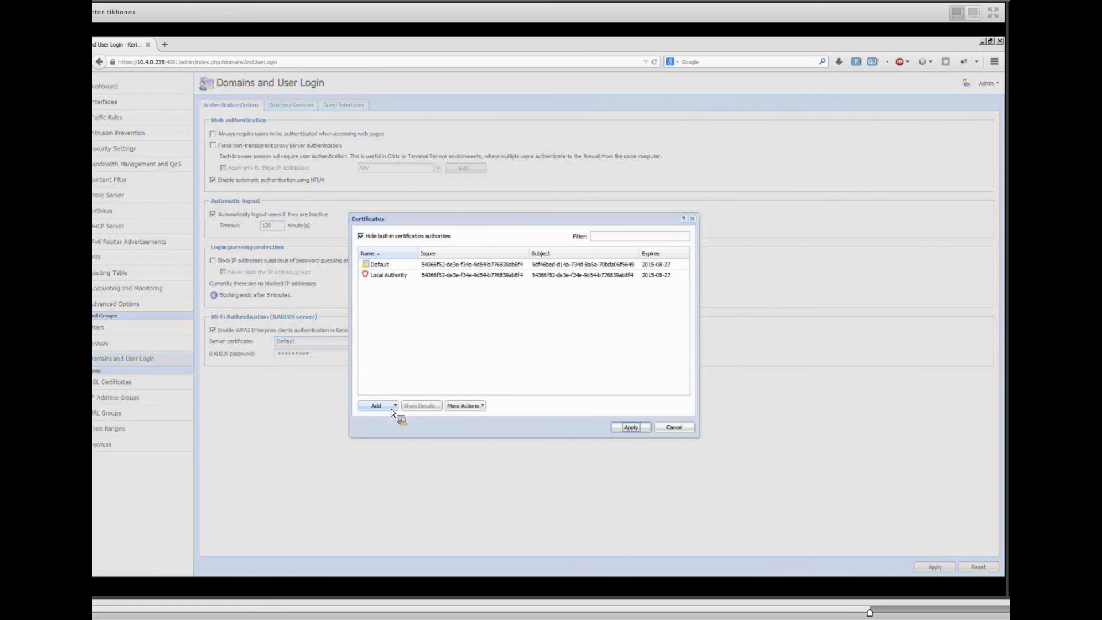
{"action": "left_click", "coordinate": [675, 428]}
{"action": "left_click", "coordinate": [326, 356]}
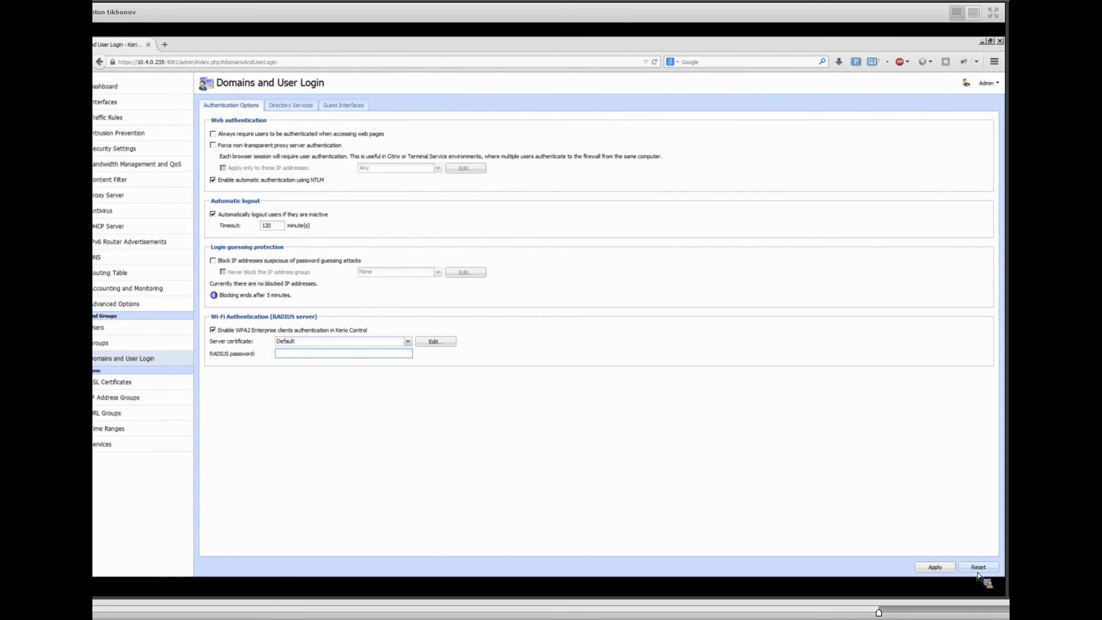
{"action": "left_click", "coordinate": [360, 324]}
Step: Switch to the remote Windows computer's Network Connections and open the properties of the k-wpa wireless network
{"action": "left_click_drag", "start_coordinate": [94, 143], "coordinate": [559, 55]}
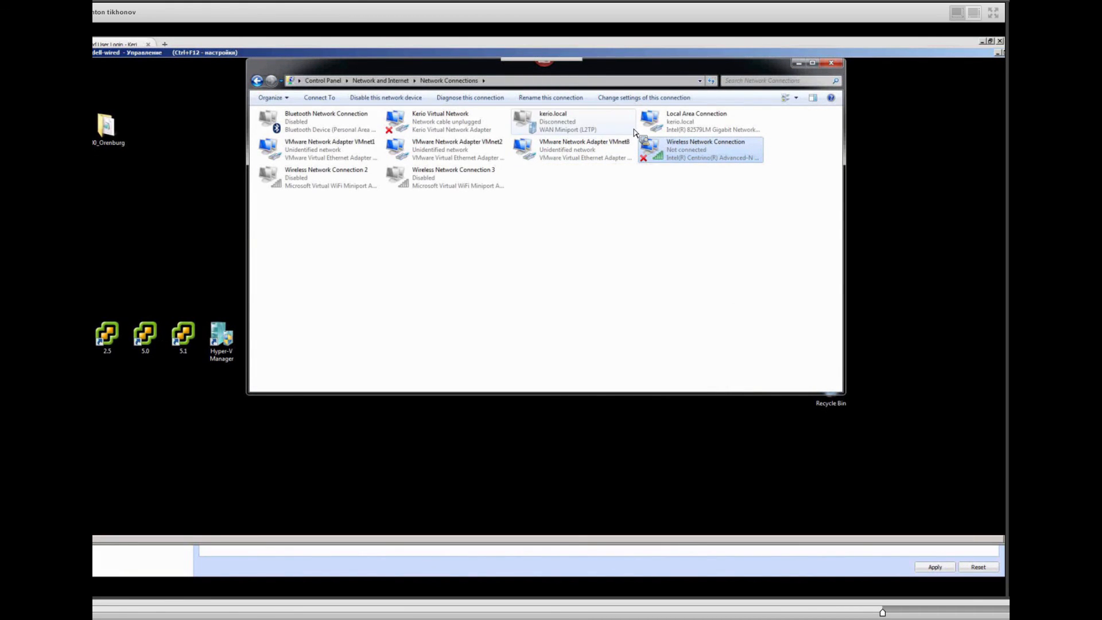
{"action": "right_click", "coordinate": [660, 148]}
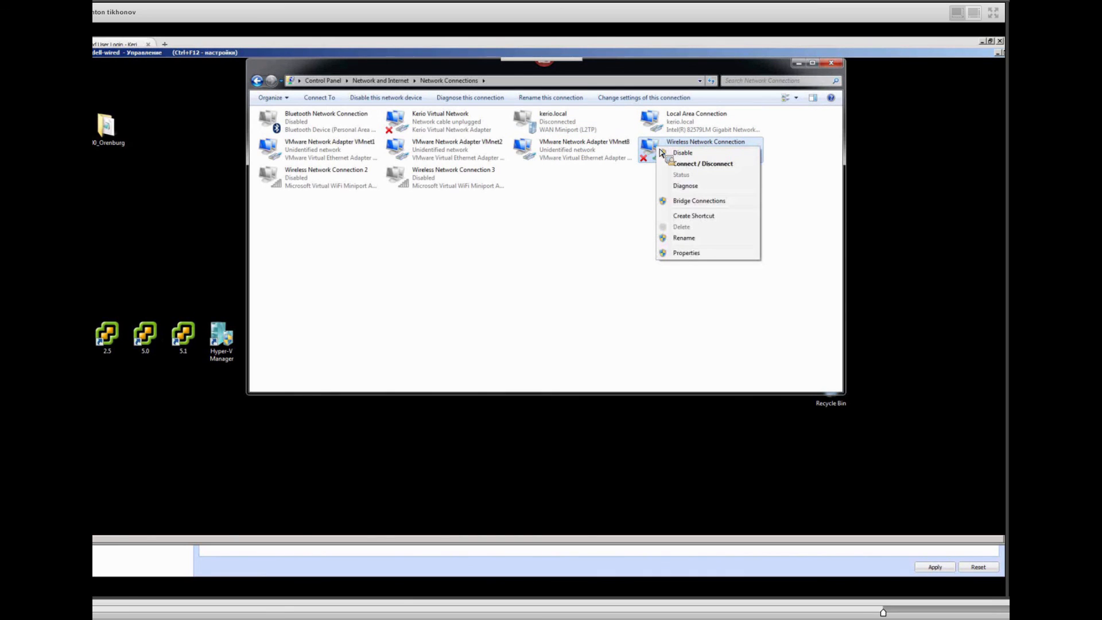
{"action": "left_click", "coordinate": [686, 164]}
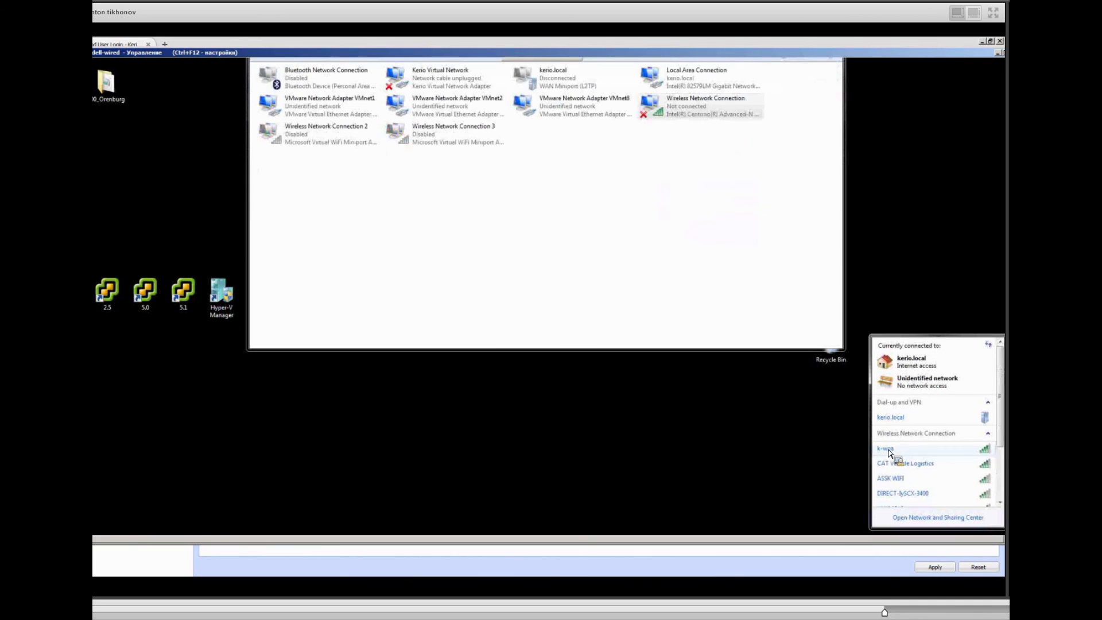
{"action": "right_click", "coordinate": [892, 450]}
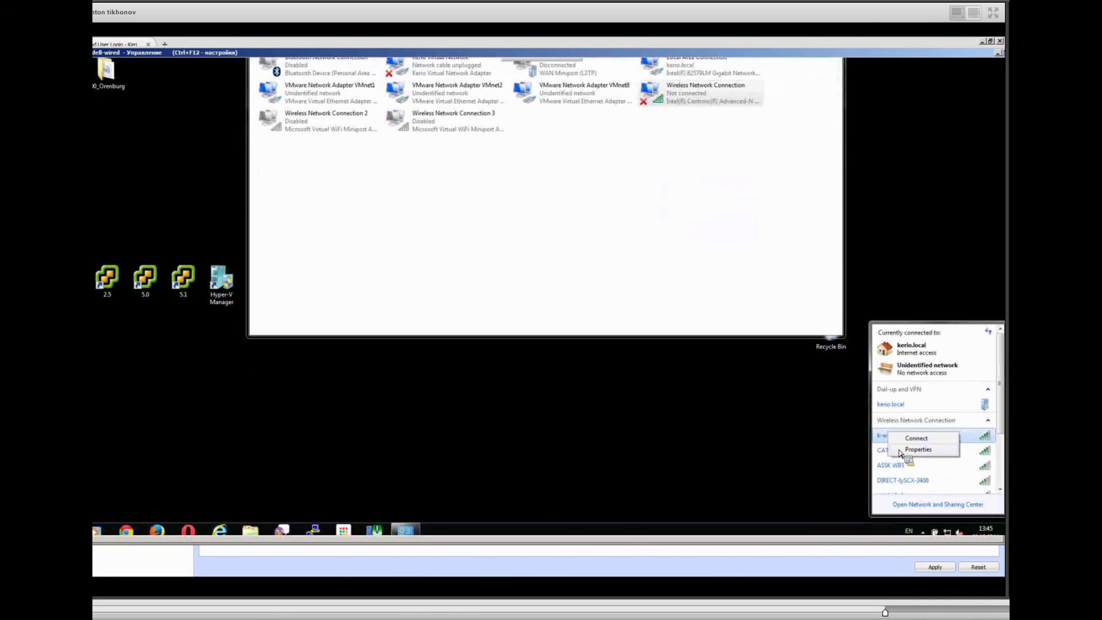
{"action": "left_click", "coordinate": [914, 450]}
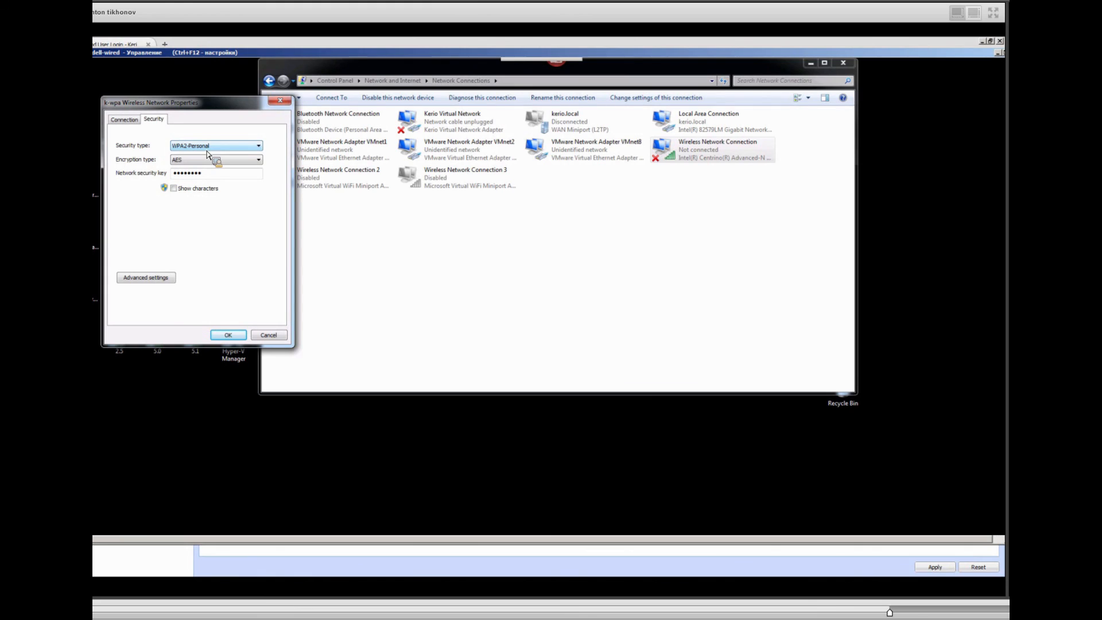
Step: Try WPA2-Enterprise security on the k-wpa network with server certificate validation off in the Protected EAP settings, and cancel both dialogs
{"action": "left_click", "coordinate": [208, 153]}
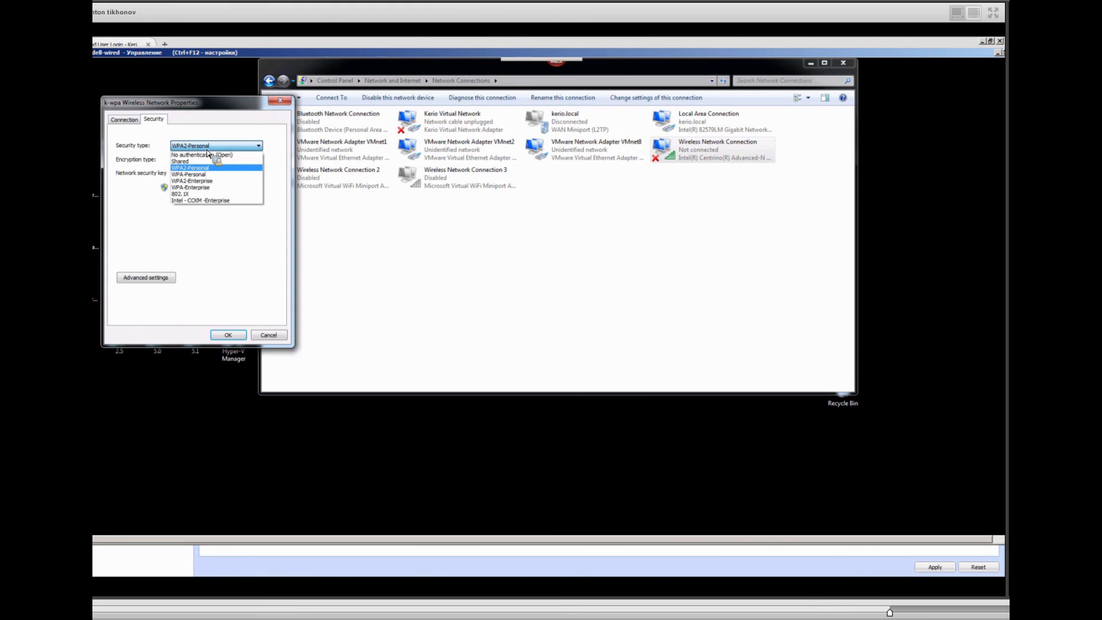
{"action": "left_click", "coordinate": [205, 181]}
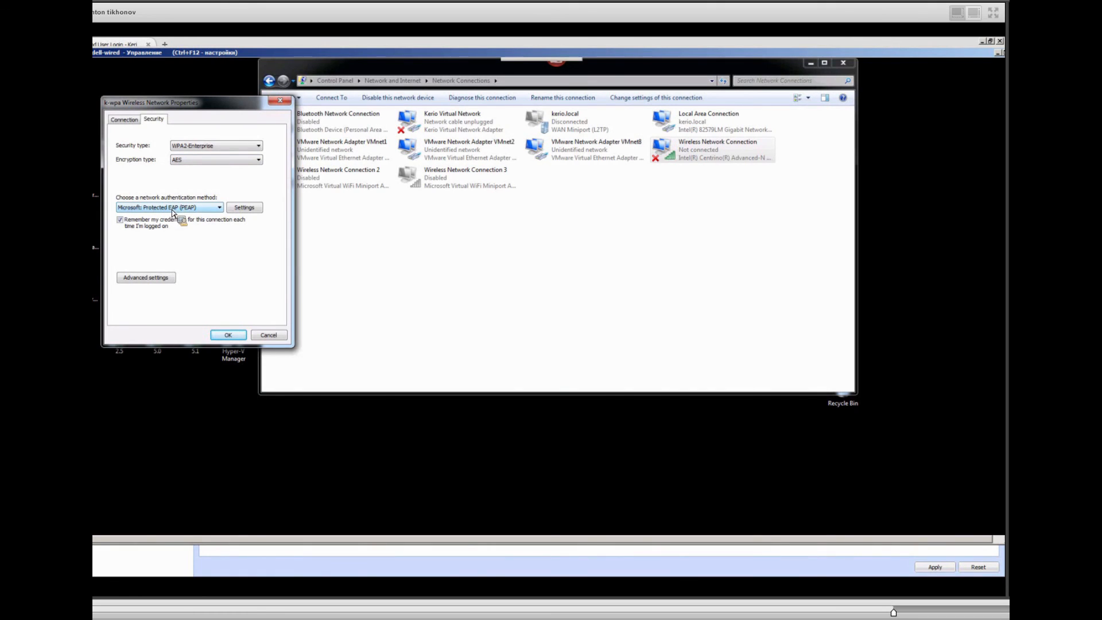
{"action": "left_click", "coordinate": [244, 208]}
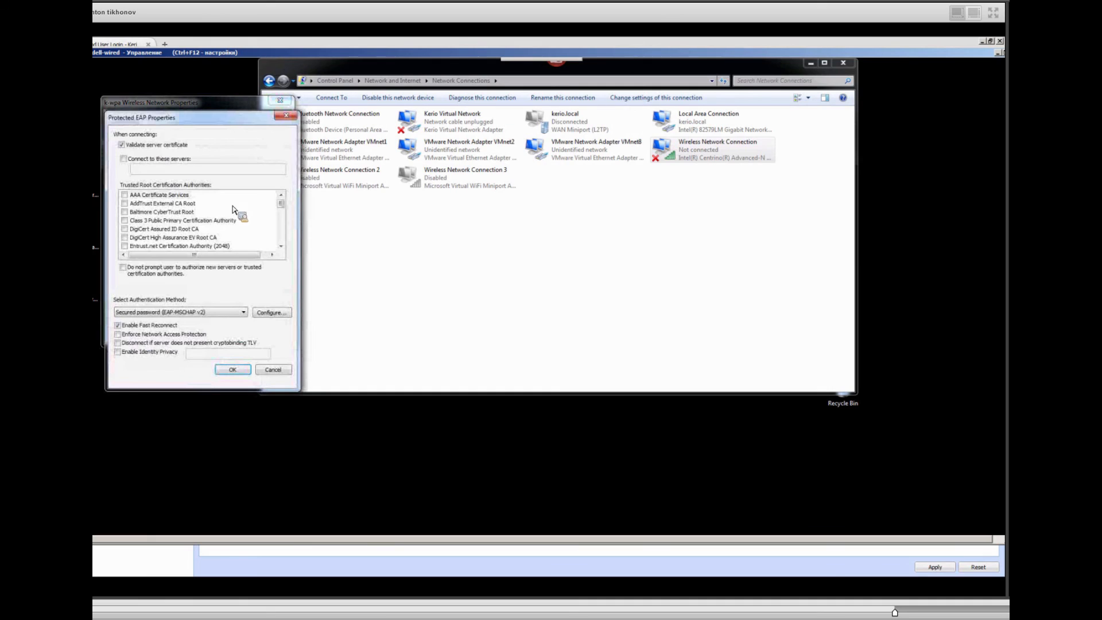
{"action": "left_click", "coordinate": [127, 147]}
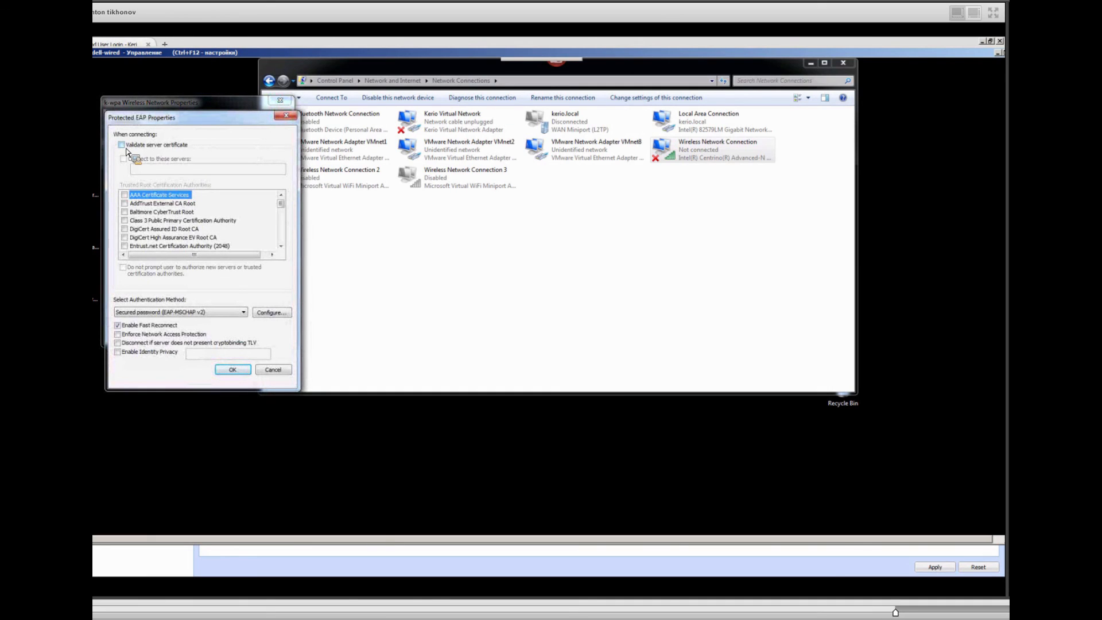
{"action": "left_click", "coordinate": [122, 147]}
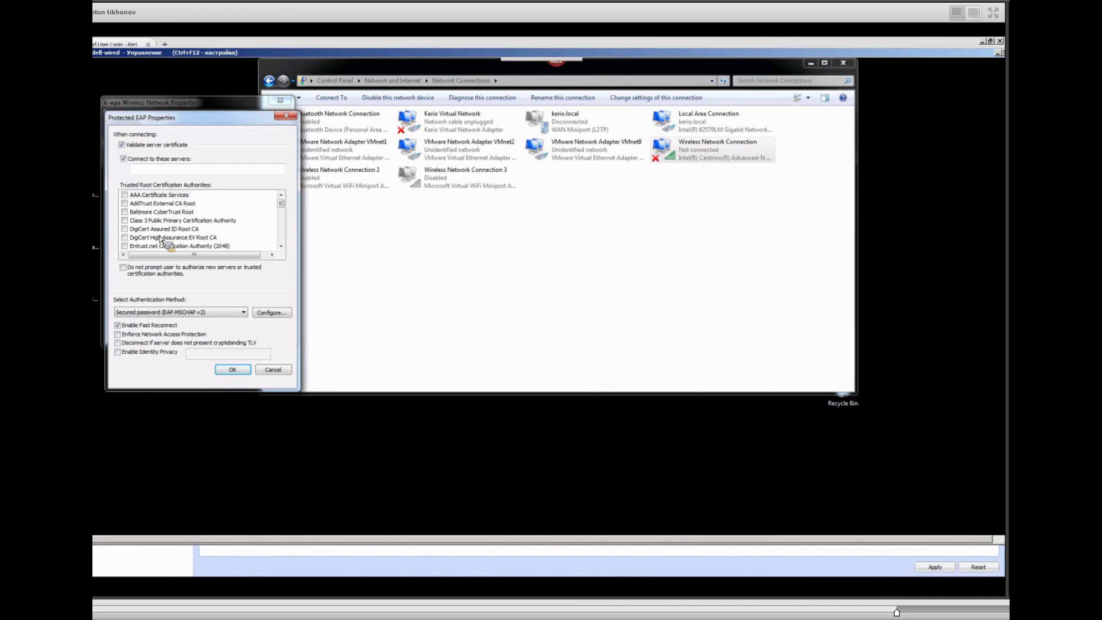
{"action": "left_click", "coordinate": [124, 159]}
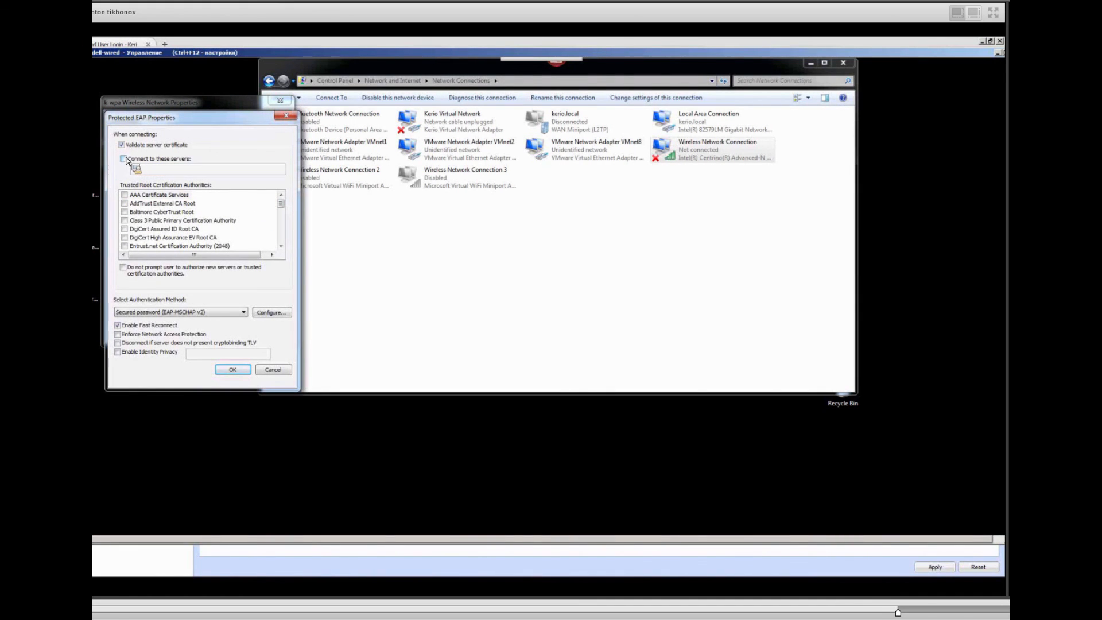
{"action": "left_click", "coordinate": [126, 149]}
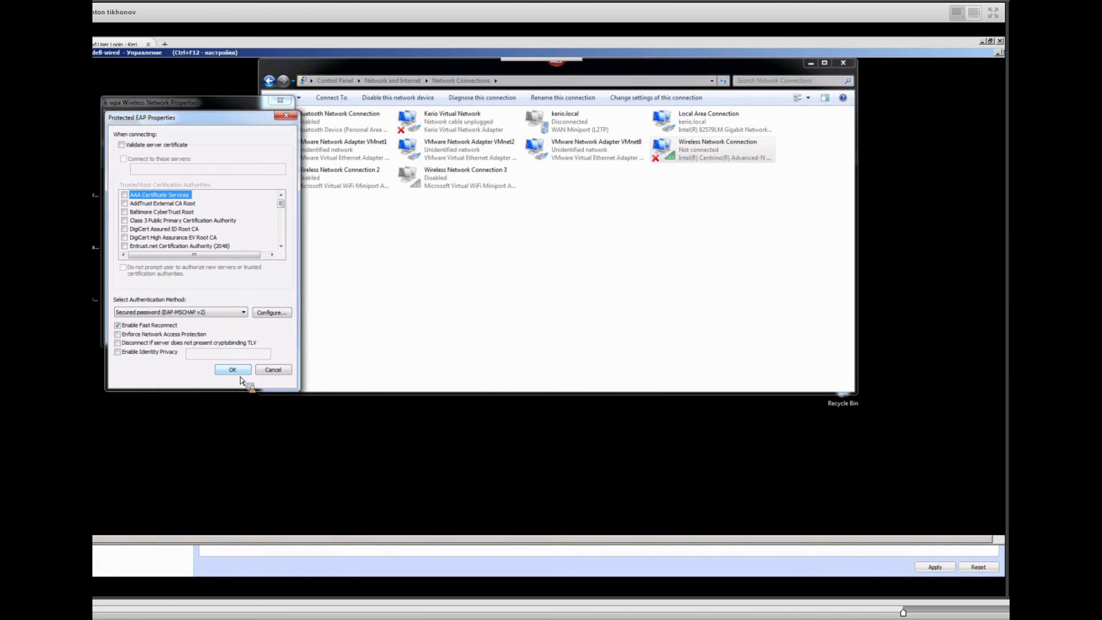
{"action": "left_click", "coordinate": [273, 371]}
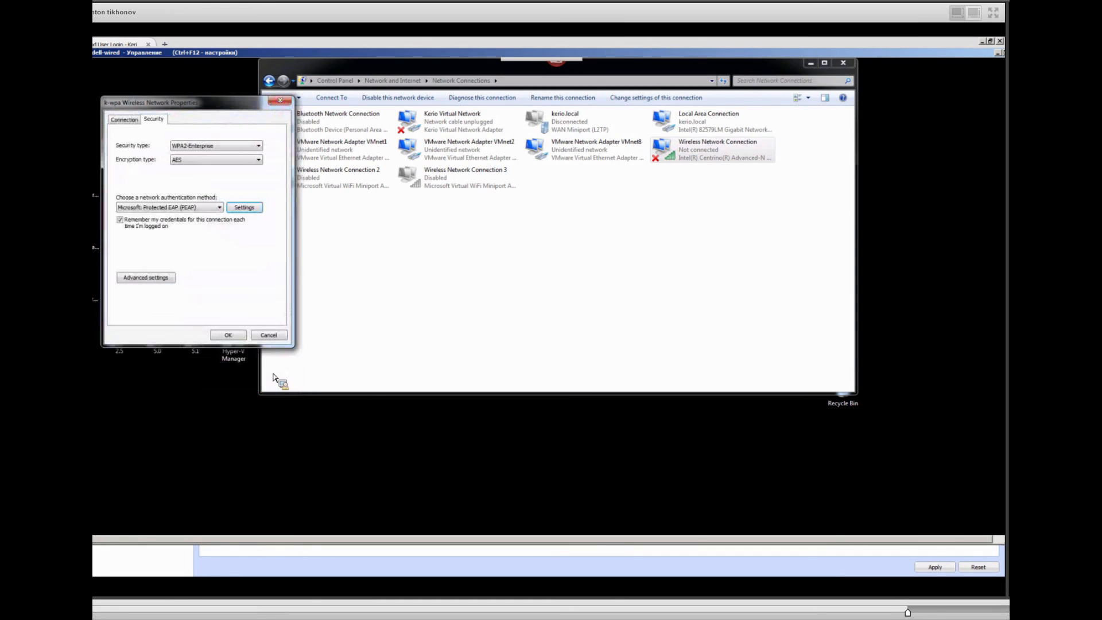
{"action": "left_click", "coordinate": [272, 337]}
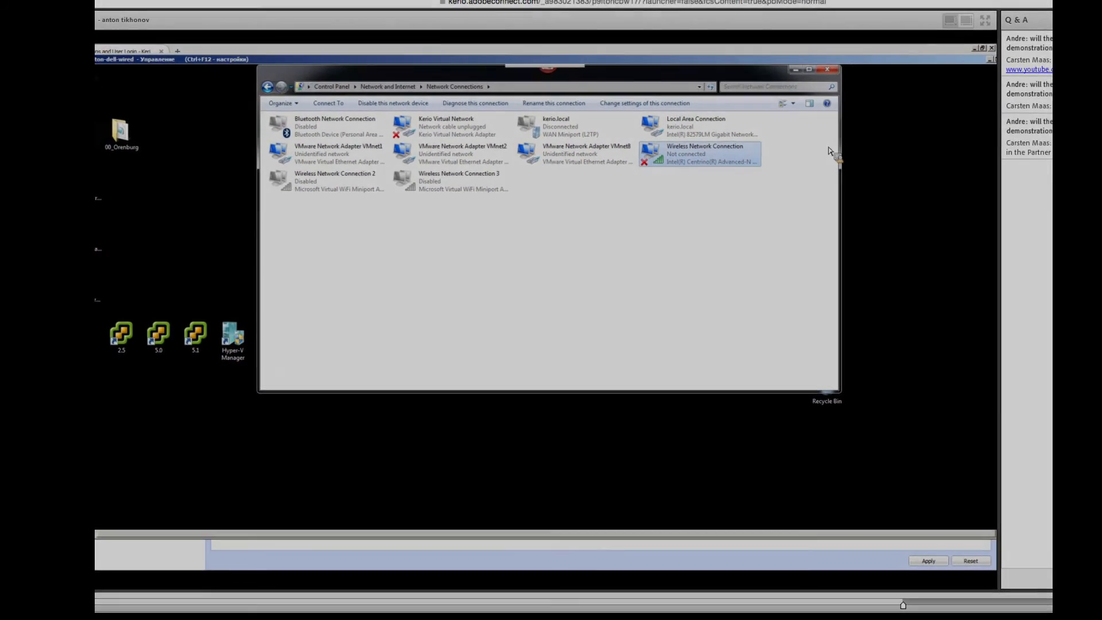